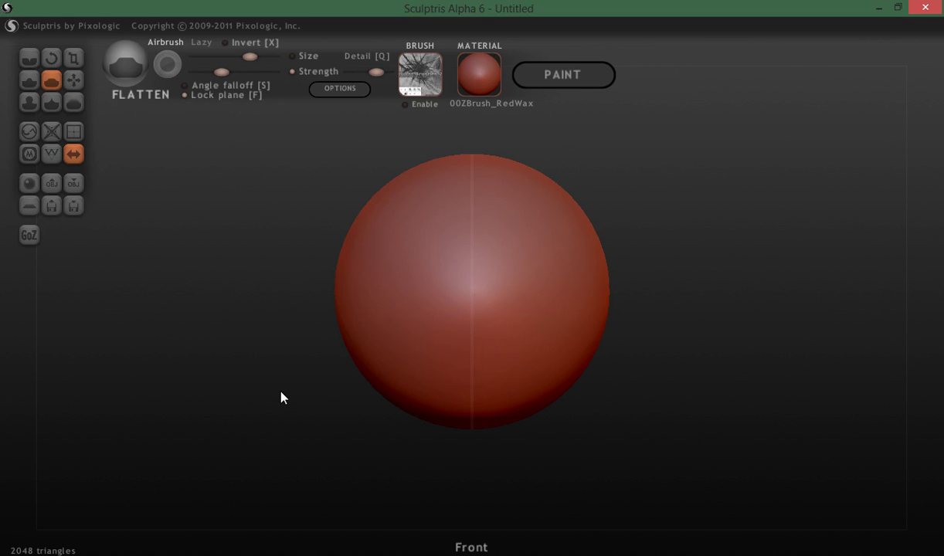
Enlarge the Flatten brush with the Size slider until it covers the whole sphere.
scroll(280, 387, "down", 2)
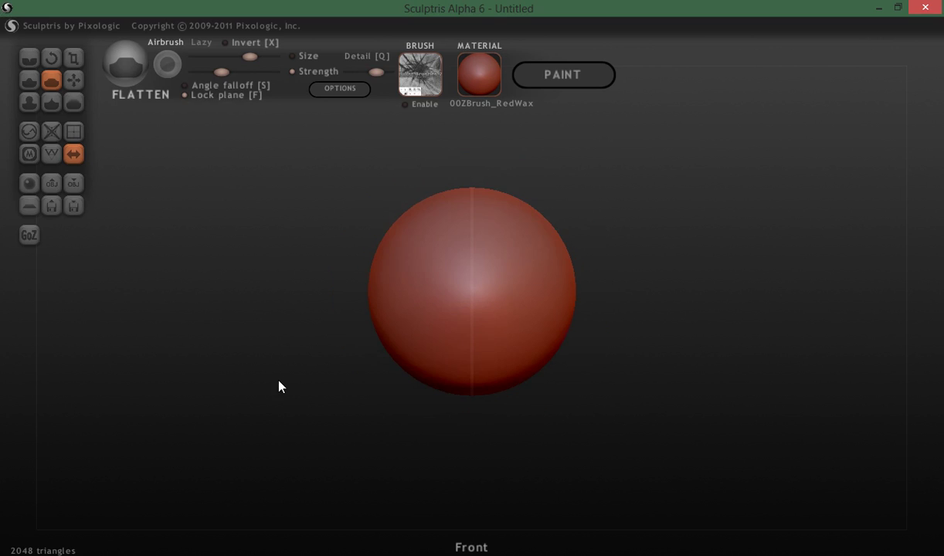
scroll(280, 387, "up", 1)
scroll(280, 386, "down", 1)
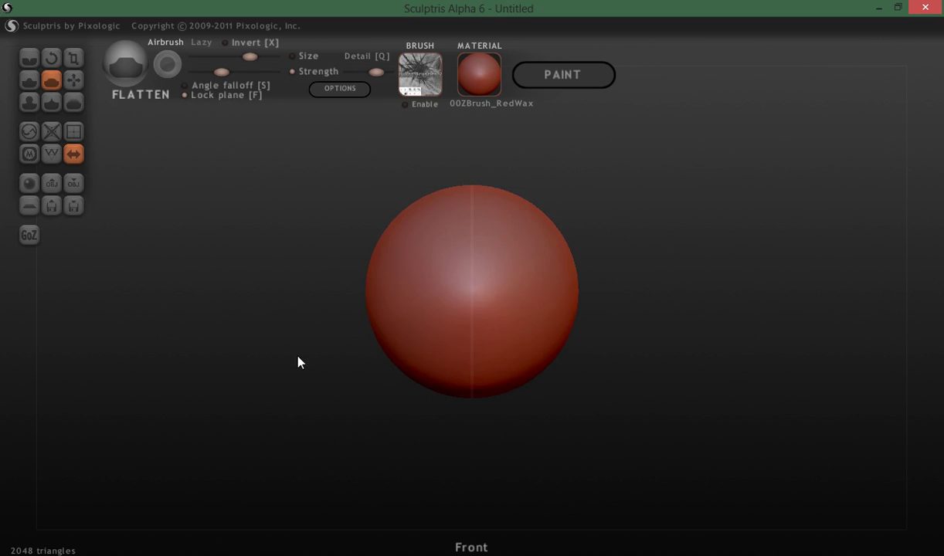
left_click_drag(297, 363, 293, 395, "alt")
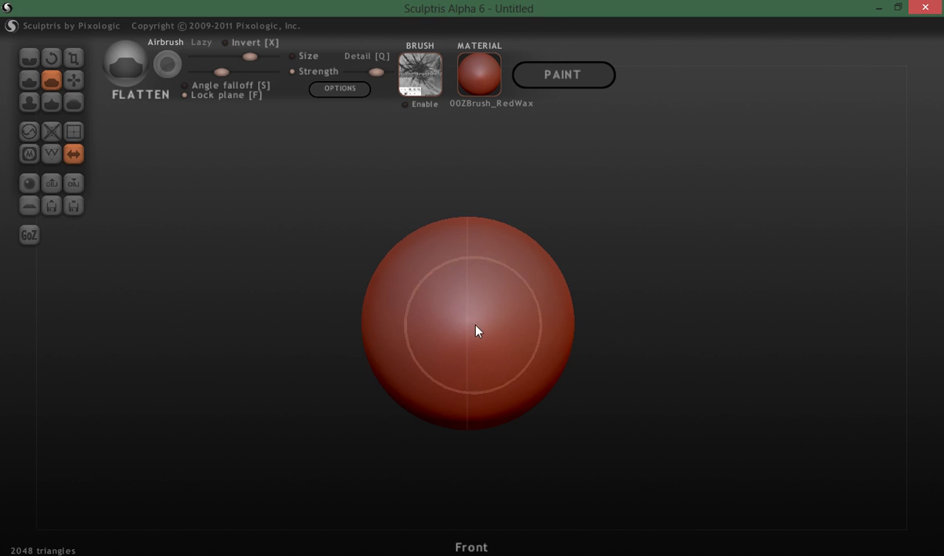
key("space")
left_click_drag(465, 282, 481, 316)
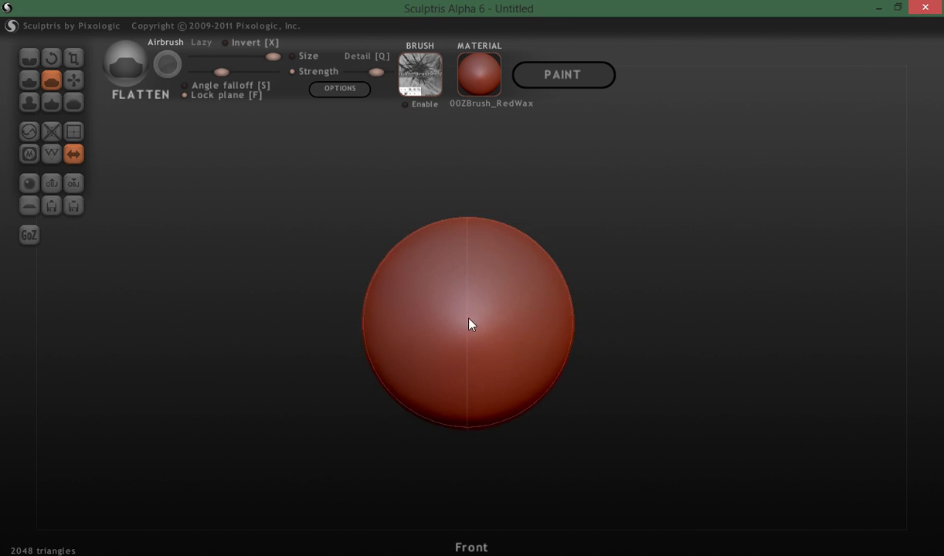
Flatten the sphere's front and back faces into a squat drum.
left_click(470, 325)
mouse_move(348, 340)
left_mouse_down()
mouse_move(261, 371)
mouse_move(261, 279)
mouse_move(272, 365)
mouse_move(279, 272)
left_mouse_up()
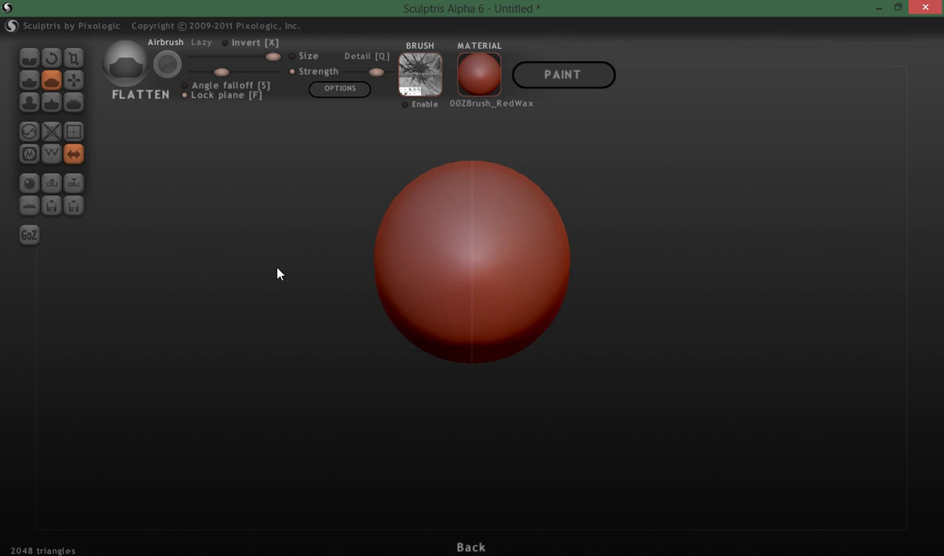
left_click(479, 263)
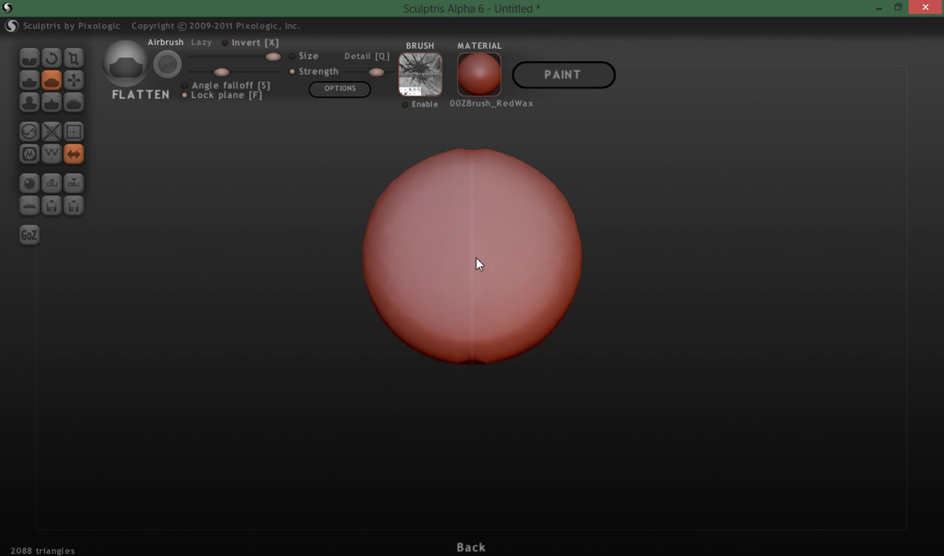
mouse_move(272, 264)
left_mouse_down()
mouse_move(281, 383)
mouse_move(291, 377)
mouse_move(289, 385)
left_mouse_up()
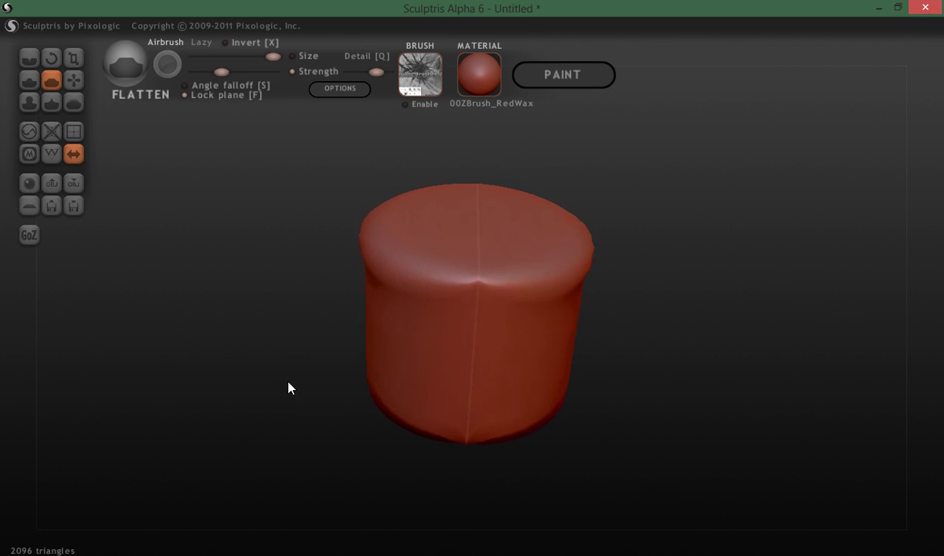
Switch to the Pinch brush and shrink its size.
key("p")
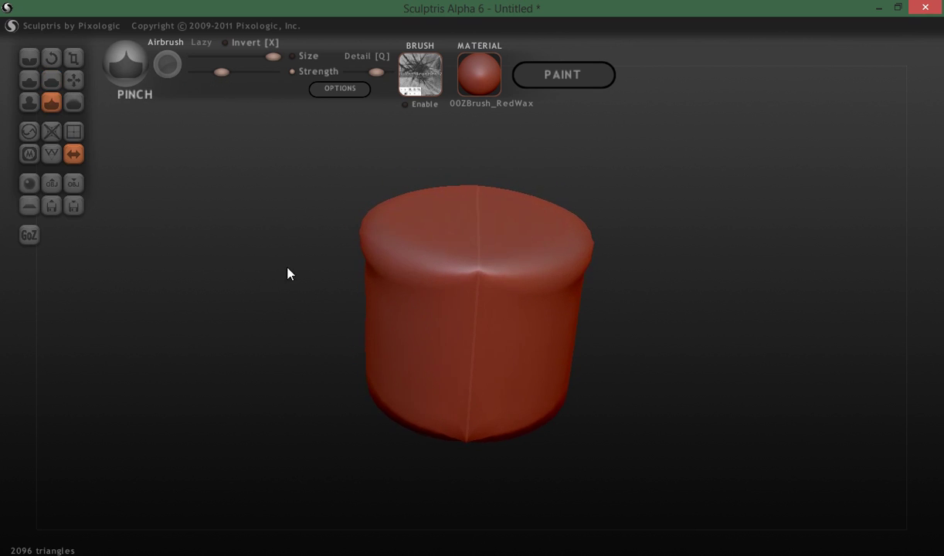
mouse_move(289, 270)
left_mouse_down()
mouse_move(282, 266)
mouse_move(293, 263)
mouse_move(272, 278)
mouse_move(196, 276)
mouse_move(206, 298)
left_mouse_up()
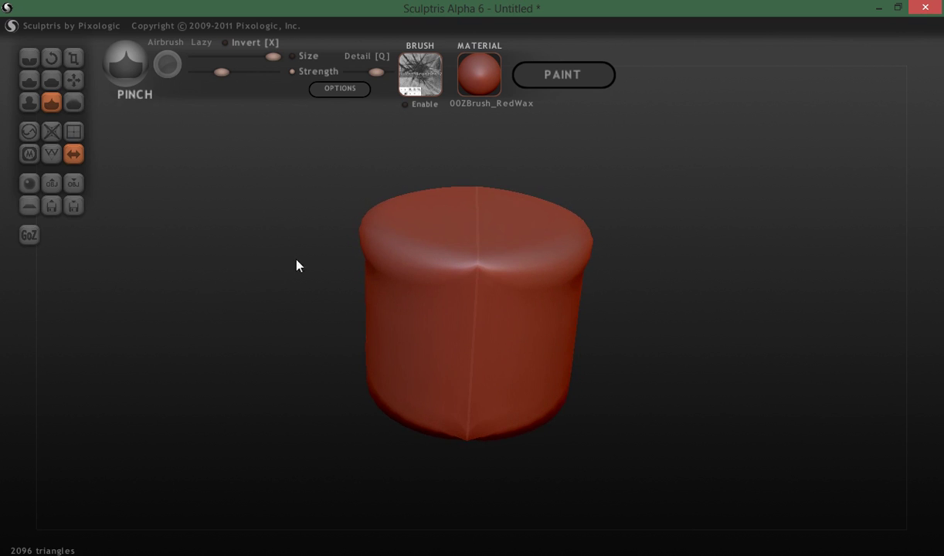
key("space")
mouse_move(435, 264)
left_mouse_down()
mouse_move(403, 331)
mouse_move(445, 307)
mouse_move(527, 298)
mouse_move(315, 326)
left_mouse_up()
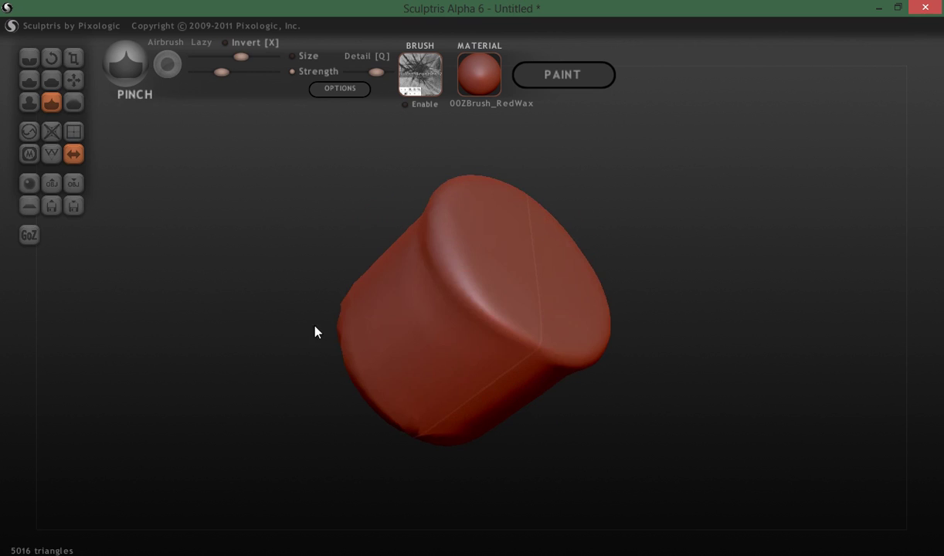
Pinch along both drum rims to sharpen the circular edges.
mouse_move(475, 323)
left_mouse_down()
mouse_move(437, 236)
mouse_move(506, 339)
left_mouse_up()
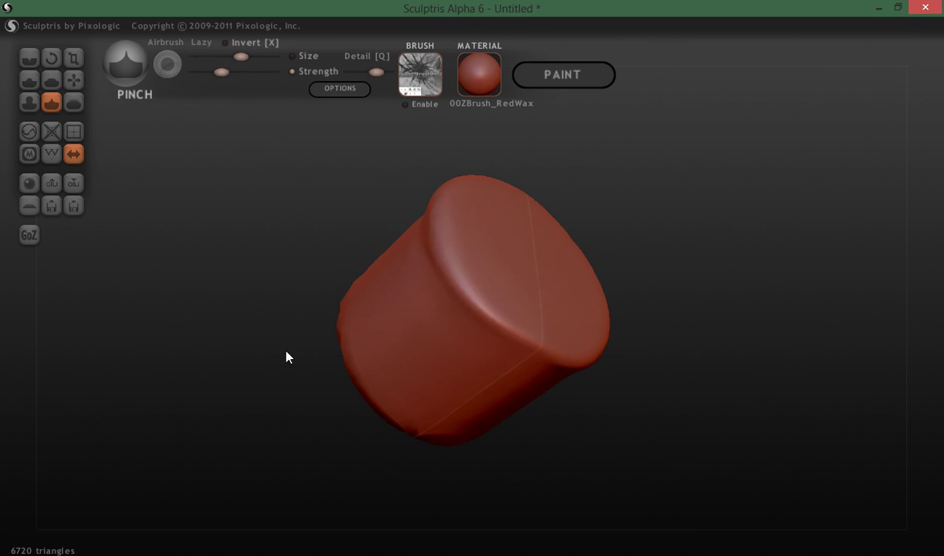
mouse_move(286, 357)
left_mouse_down()
mouse_move(236, 382)
mouse_move(354, 379)
mouse_move(464, 331)
mouse_move(497, 223)
mouse_move(249, 397)
mouse_move(229, 460)
mouse_move(200, 350)
mouse_move(473, 413)
mouse_move(426, 321)
mouse_move(354, 278)
mouse_move(329, 430)
mouse_move(398, 434)
left_mouse_up()
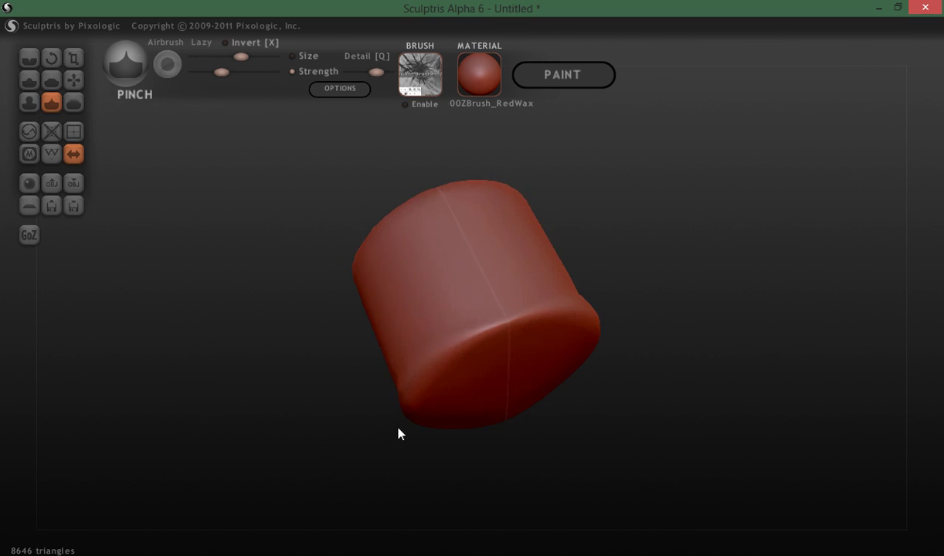
mouse_move(445, 369)
left_mouse_down()
mouse_move(422, 438)
mouse_move(304, 358)
mouse_move(303, 319)
mouse_move(305, 382)
mouse_move(421, 310)
mouse_move(499, 278)
mouse_move(559, 280)
mouse_move(418, 333)
mouse_move(429, 382)
mouse_move(468, 457)
mouse_move(485, 431)
left_mouse_up()
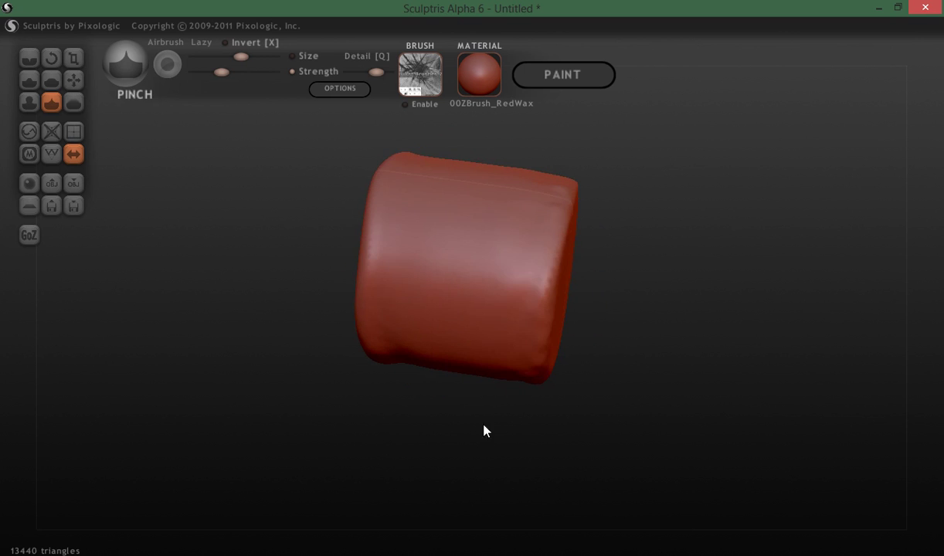
mouse_move(571, 386)
left_mouse_down()
mouse_move(599, 415)
mouse_move(673, 403)
mouse_move(637, 375)
left_mouse_up()
mouse_move(457, 284)
left_mouse_down()
mouse_move(506, 359)
mouse_move(569, 370)
mouse_move(721, 352)
left_mouse_up()
left_click_drag(470, 358, 468, 313)
mouse_move(422, 380)
left_mouse_down()
mouse_move(354, 402)
mouse_move(201, 344)
mouse_move(230, 364)
mouse_move(173, 371)
mouse_move(208, 318)
mouse_move(213, 375)
left_mouse_up()
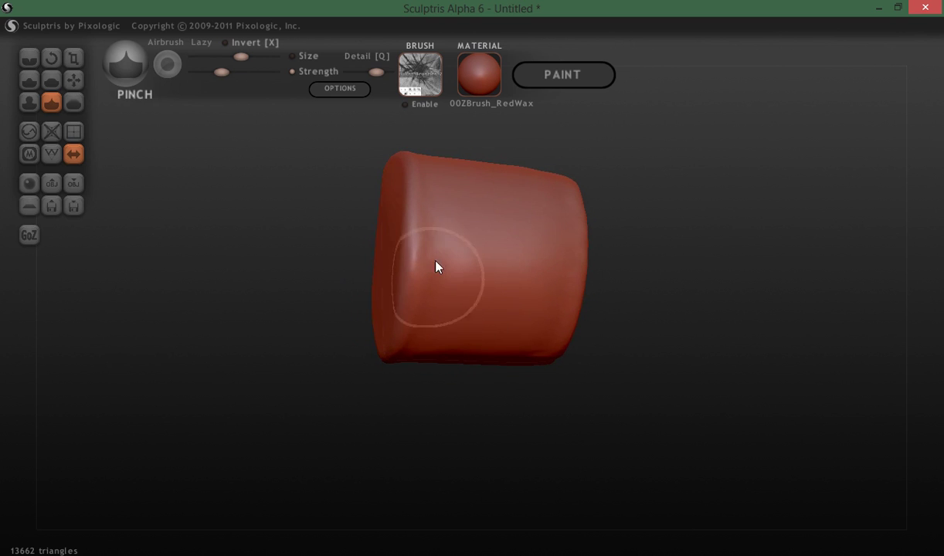
mouse_move(436, 267)
left_mouse_down()
mouse_move(438, 201)
mouse_move(552, 280)
mouse_move(297, 438)
mouse_move(331, 301)
mouse_move(221, 475)
mouse_move(203, 420)
left_mouse_up()
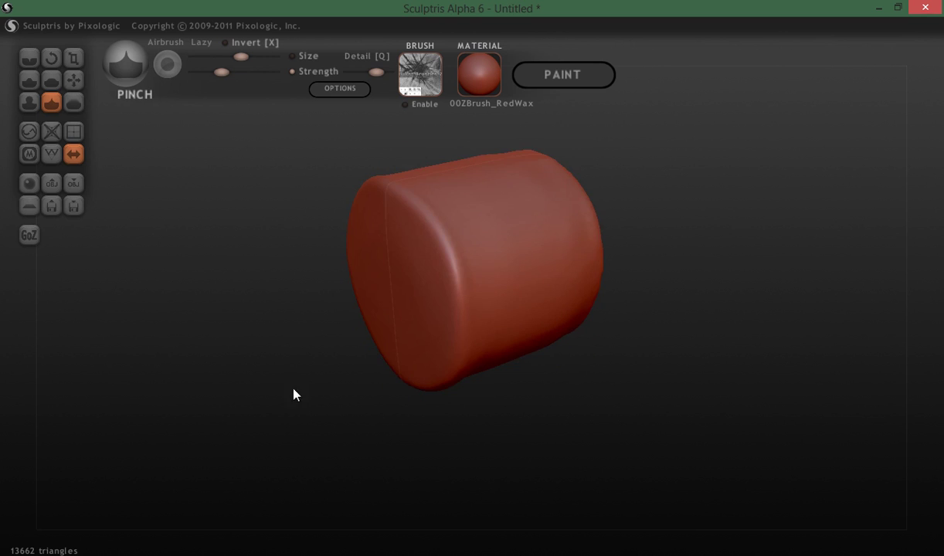
mouse_move(293, 395)
left_mouse_down()
mouse_move(165, 358)
mouse_move(232, 302)
left_mouse_up()
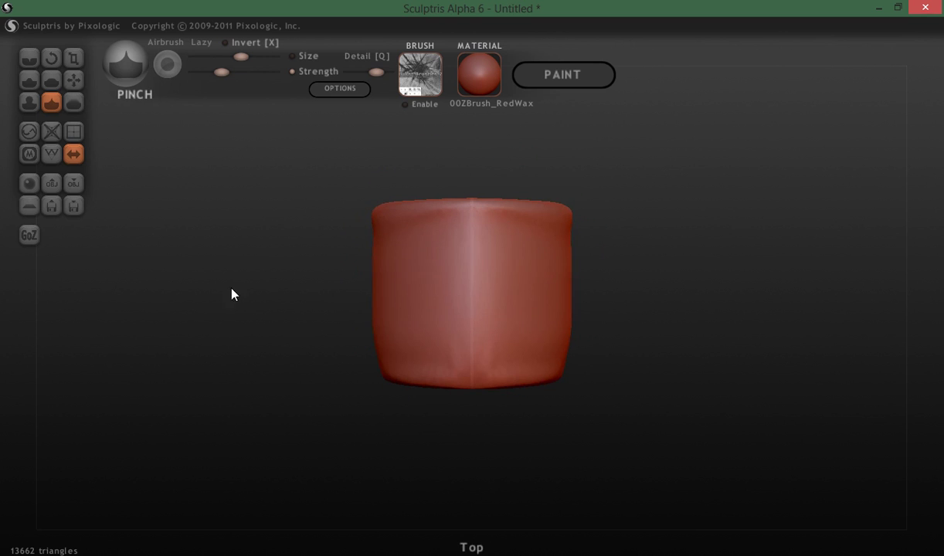
Check the drum from back, left and front views, then switch to Draw.
mouse_move(243, 372)
left_mouse_down()
mouse_move(244, 287)
mouse_move(249, 386)
left_mouse_up()
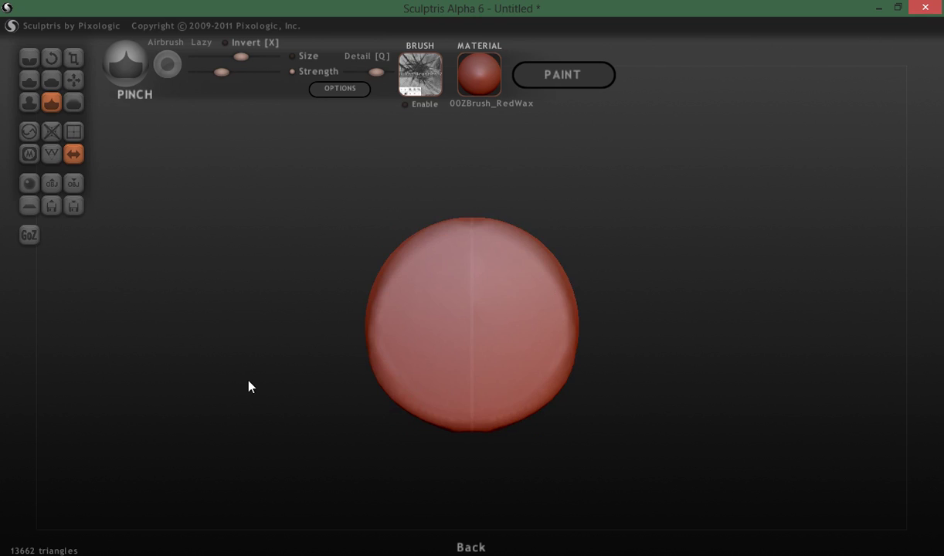
left_click_drag(304, 399, 172, 396, "shift")
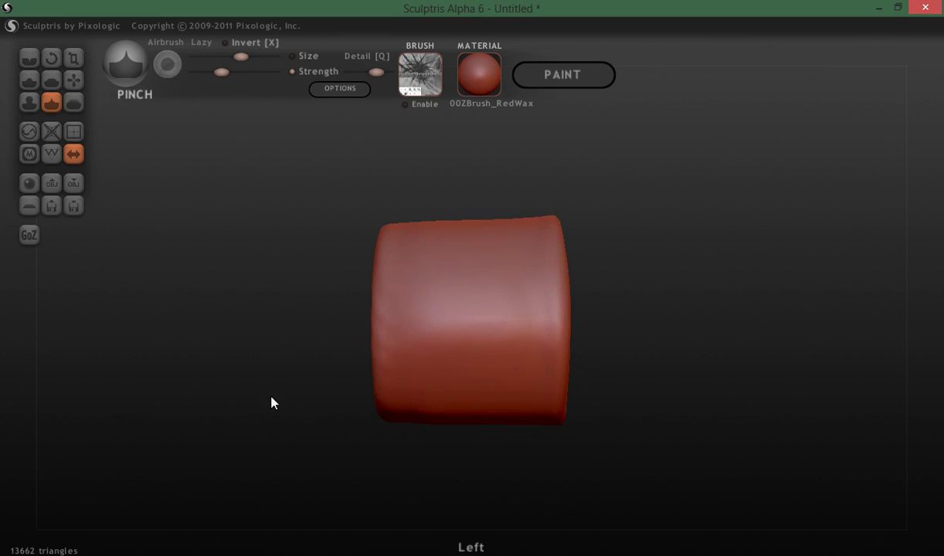
left_click_drag(272, 402, 158, 396, "shift")
mouse_move(236, 364)
left_mouse_down()
mouse_move(234, 396)
mouse_move(244, 348)
mouse_move(243, 367)
mouse_move(235, 333)
mouse_move(237, 343)
left_mouse_up()
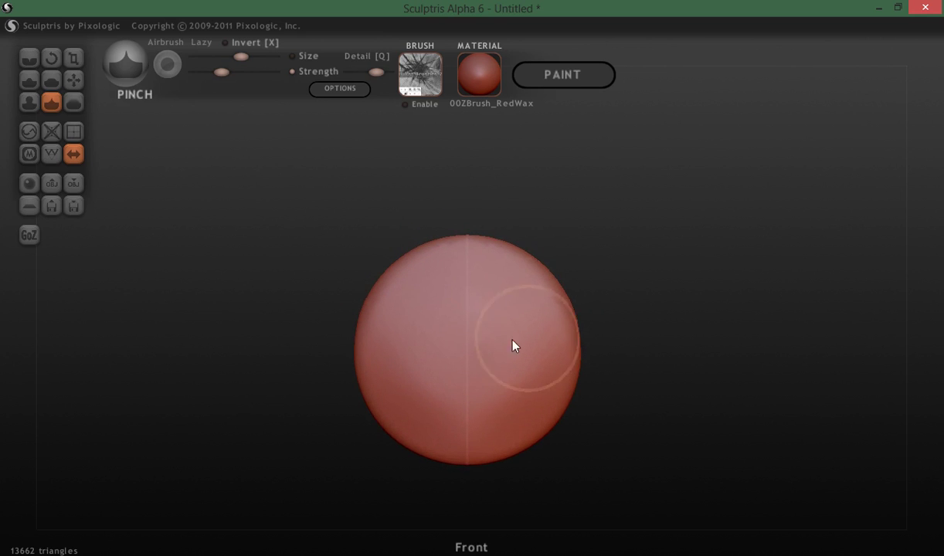
key("d")
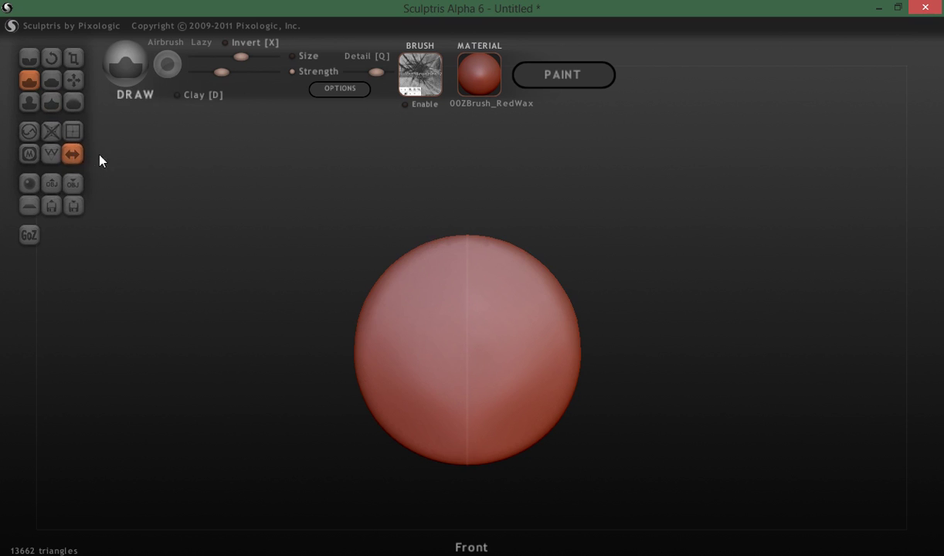
scroll(263, 244, "down", 2)
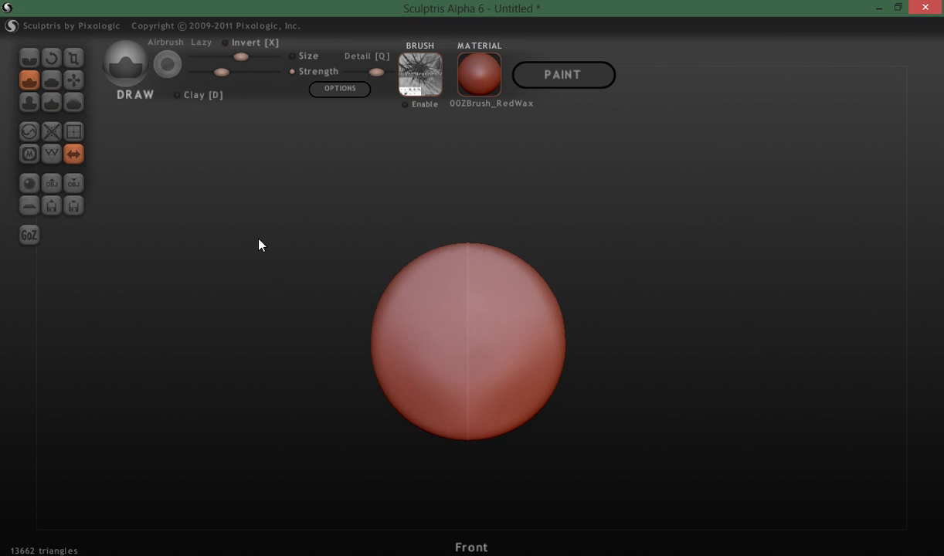
Add a mirrored sphere pair as a new object beside the flattened body.
left_click(27, 186)
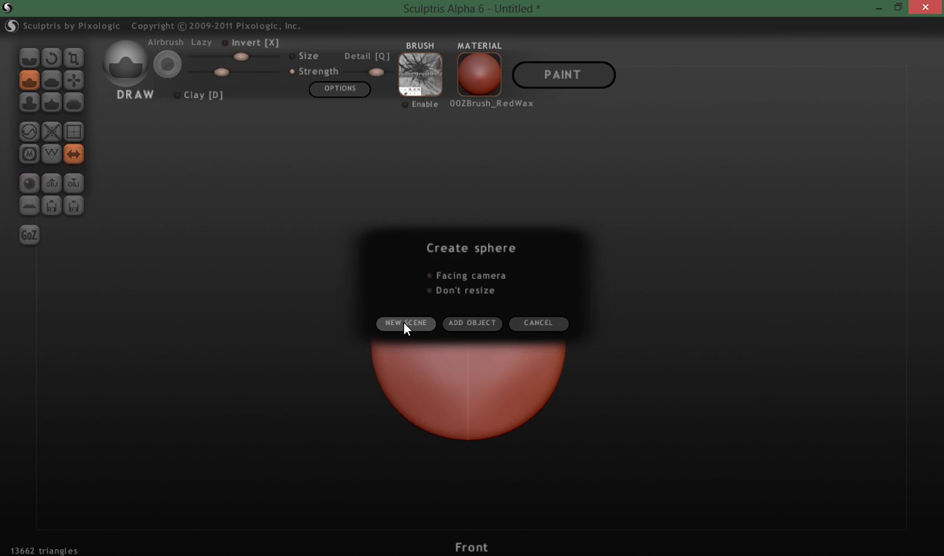
left_click(466, 324)
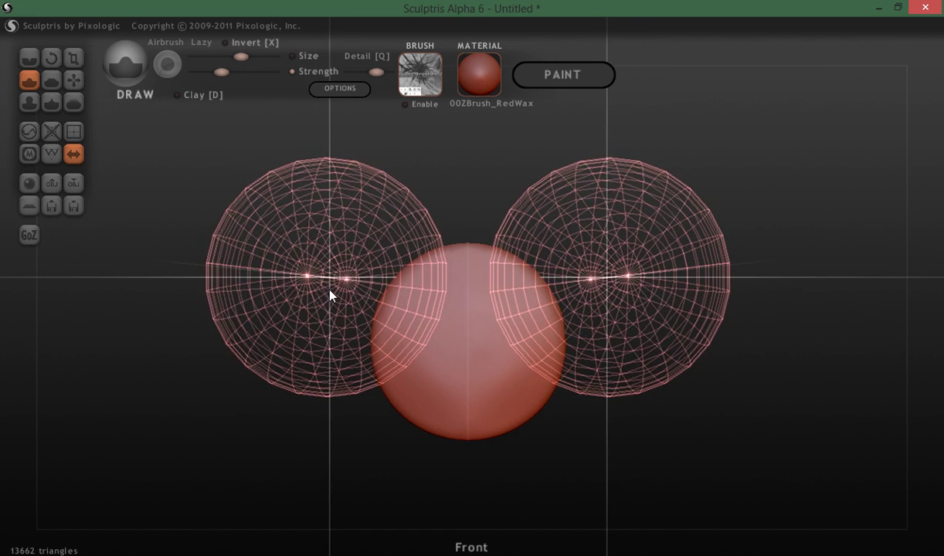
left_click(332, 296)
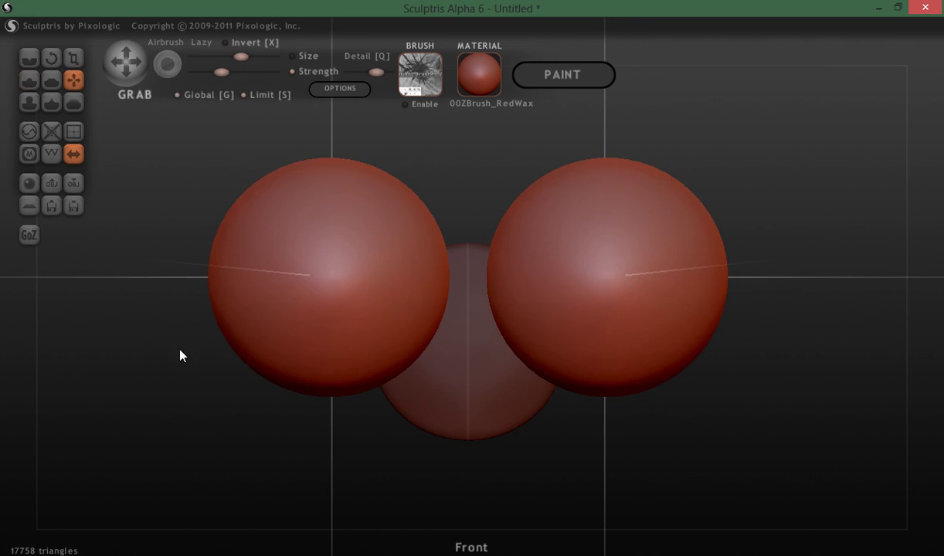
Toggle selection between the middle body and side spheres, ending on the body.
scroll(183, 350, "down", 2)
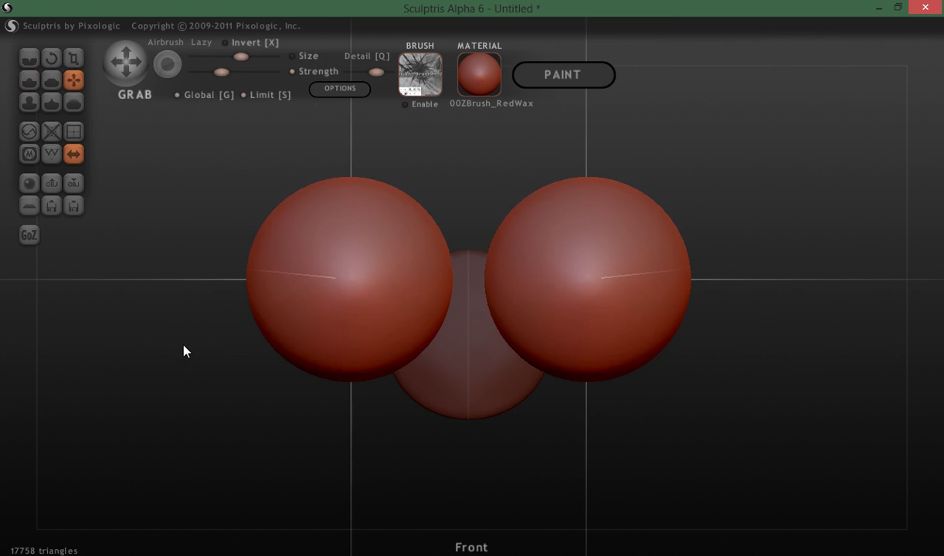
mouse_move(188, 341)
left_mouse_down()
mouse_move(174, 417)
mouse_move(179, 432)
mouse_move(196, 430)
left_mouse_up()
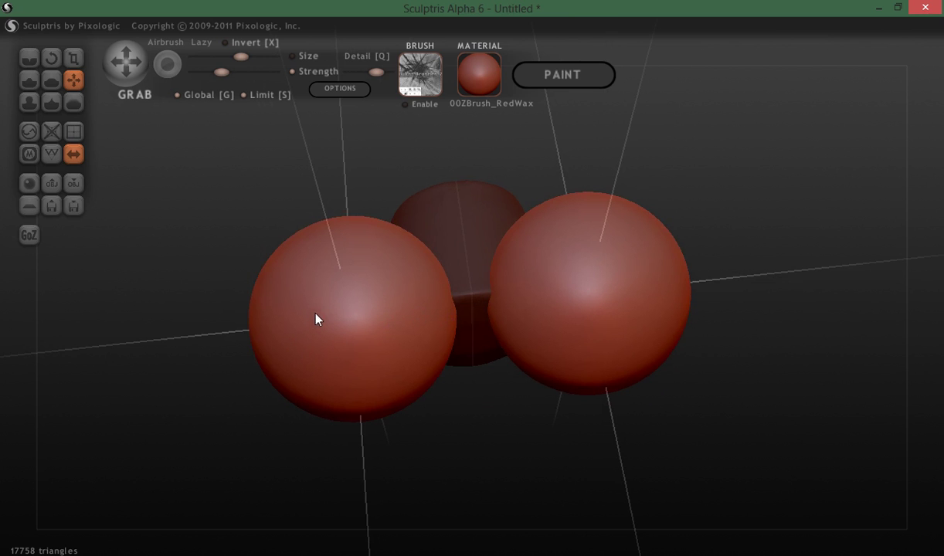
mouse_move(162, 379)
left_mouse_down()
mouse_move(150, 333)
mouse_move(154, 347)
left_mouse_up()
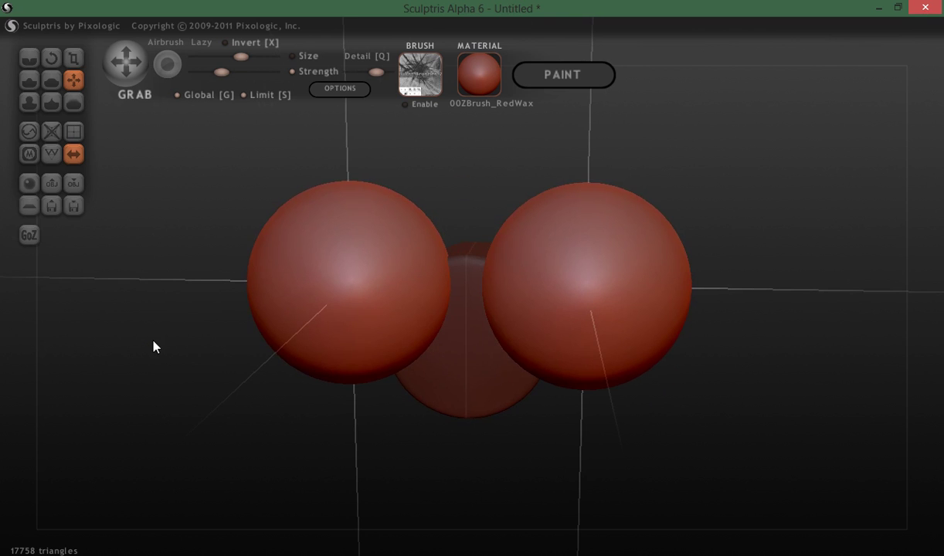
left_click(451, 409)
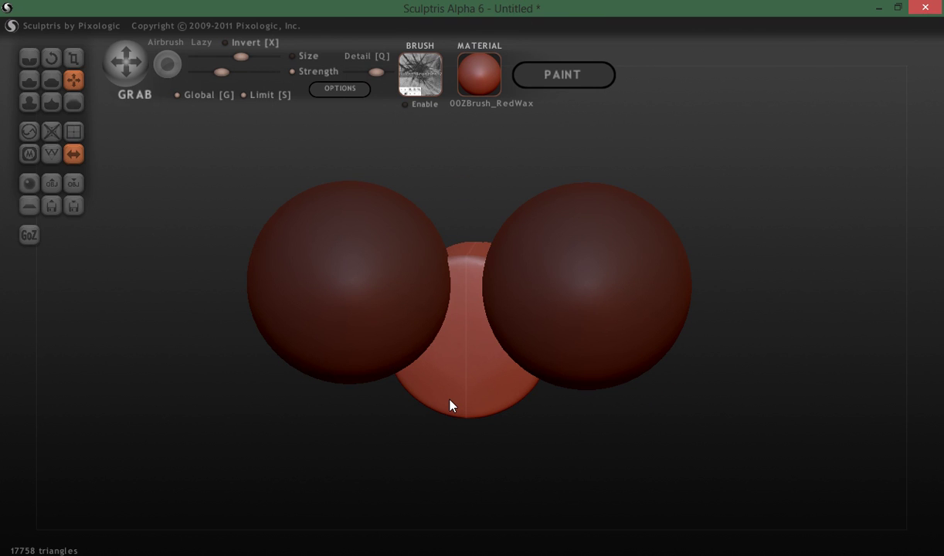
left_click(381, 304)
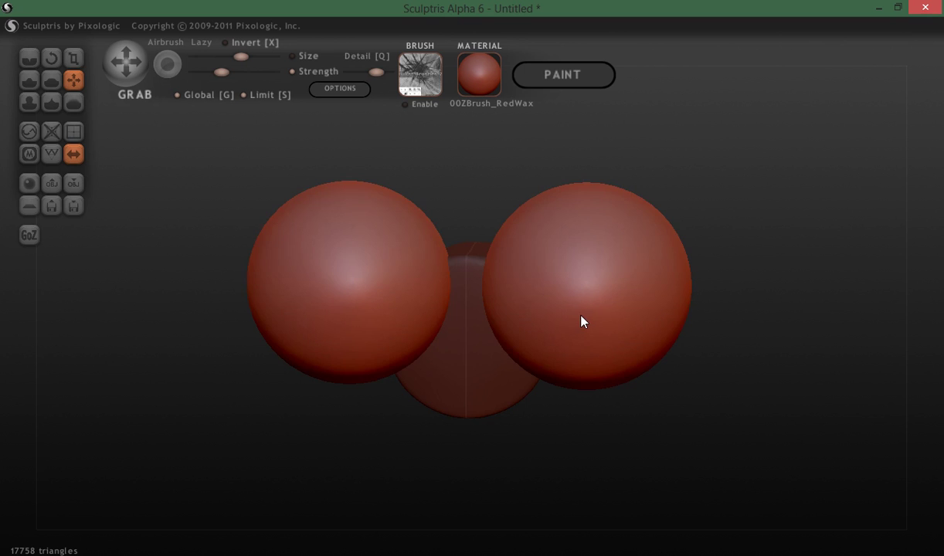
left_click(450, 354)
scroll(357, 430, "down", 2)
mouse_move(357, 431)
left_mouse_down()
mouse_move(291, 363)
mouse_move(369, 422)
mouse_move(376, 443)
mouse_move(369, 439)
left_mouse_up()
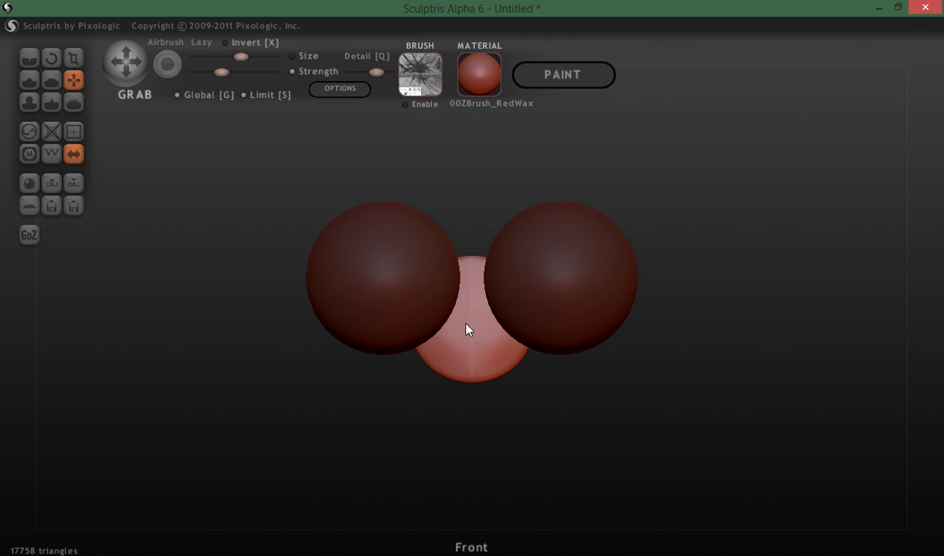
Add the outer spheres to the selection and switch to the Draw brush.
left_click(222, 321, "ctrl")
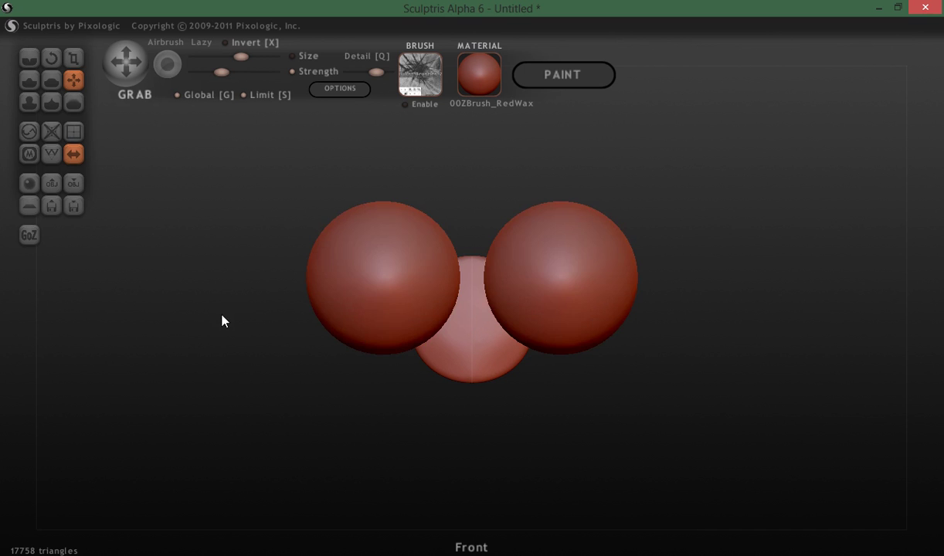
mouse_move(224, 317)
left_mouse_down()
mouse_move(234, 392)
mouse_move(192, 392)
mouse_move(223, 297)
mouse_move(206, 380)
mouse_move(221, 394)
mouse_move(232, 452)
mouse_move(202, 437)
mouse_move(238, 347)
mouse_move(182, 359)
mouse_move(236, 360)
mouse_move(246, 314)
mouse_move(224, 322)
mouse_move(232, 342)
left_mouse_up()
key("d")
key("space")
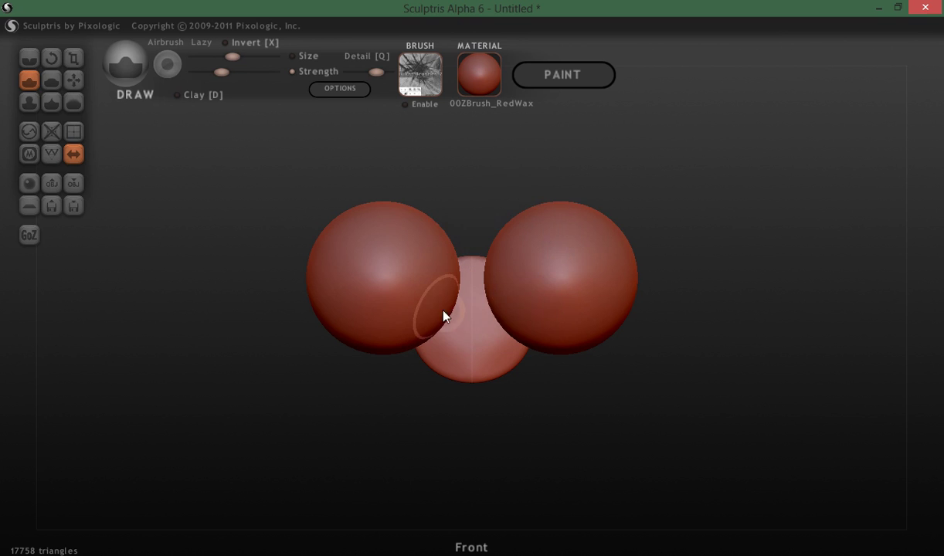
Build up the joins and crease between the side spheres and body with Draw strokes.
mouse_move(443, 316)
left_mouse_down()
mouse_move(430, 307)
mouse_move(461, 313)
mouse_move(503, 279)
mouse_move(492, 285)
left_mouse_up()
left_click_drag(402, 364, 363, 365)
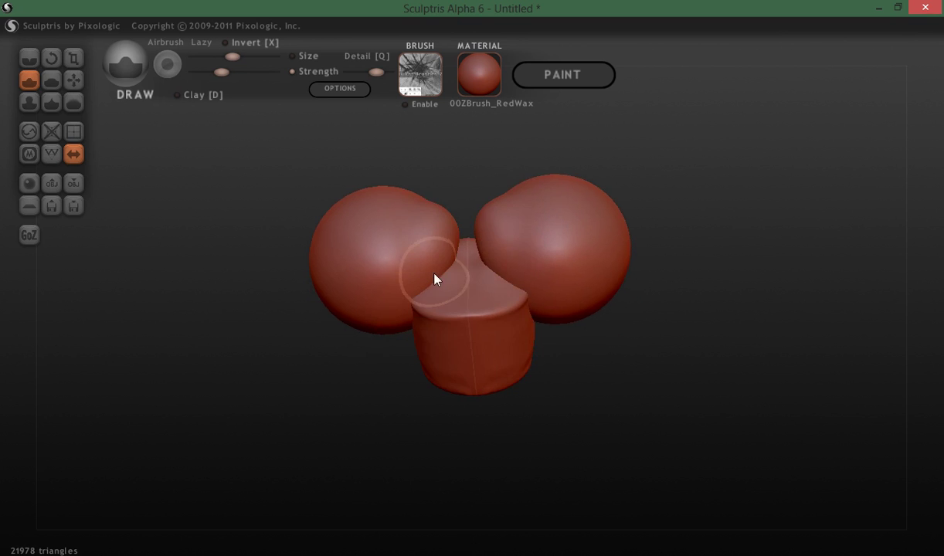
mouse_move(435, 276)
left_mouse_down()
mouse_move(486, 279)
mouse_move(492, 252)
mouse_move(446, 274)
mouse_move(422, 307)
mouse_move(513, 306)
mouse_move(396, 261)
mouse_move(544, 267)
mouse_move(443, 247)
mouse_move(533, 249)
mouse_move(408, 255)
mouse_move(267, 366)
mouse_move(268, 354)
mouse_move(272, 402)
mouse_move(252, 428)
mouse_move(309, 402)
left_mouse_up()
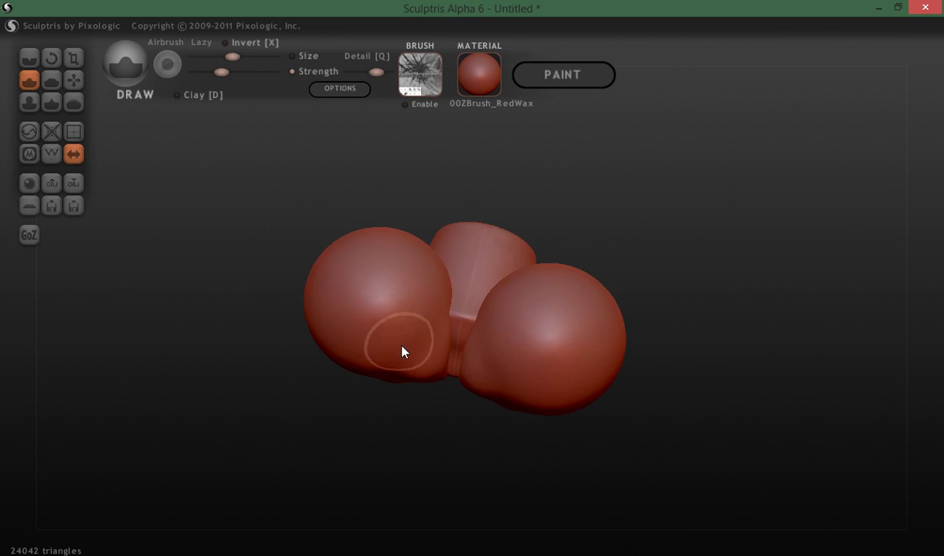
mouse_move(402, 353)
left_mouse_down()
mouse_move(497, 337)
mouse_move(449, 296)
mouse_move(358, 378)
mouse_move(262, 366)
left_mouse_up()
Replace the sculpt with a fresh sphere via NEW SCENE, confirming the discard.
left_click(29, 183)
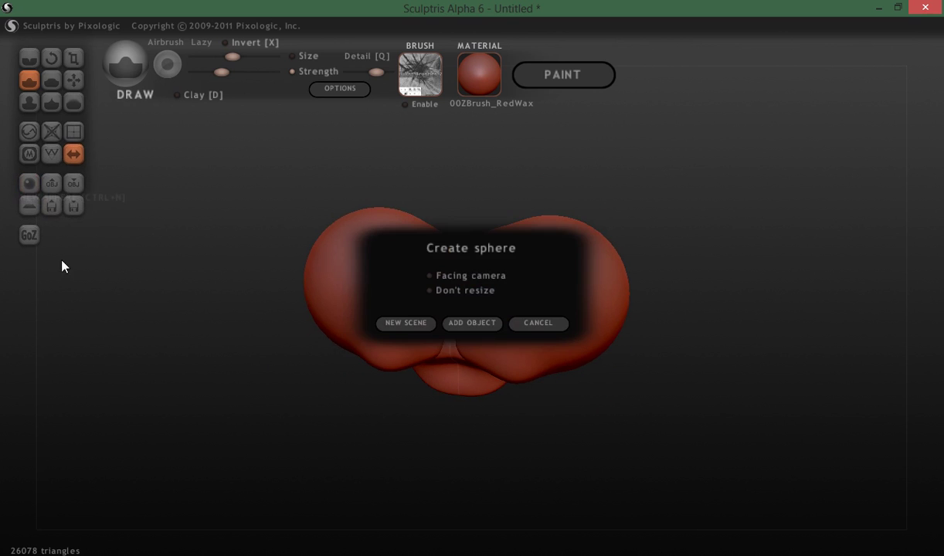
left_click(384, 323)
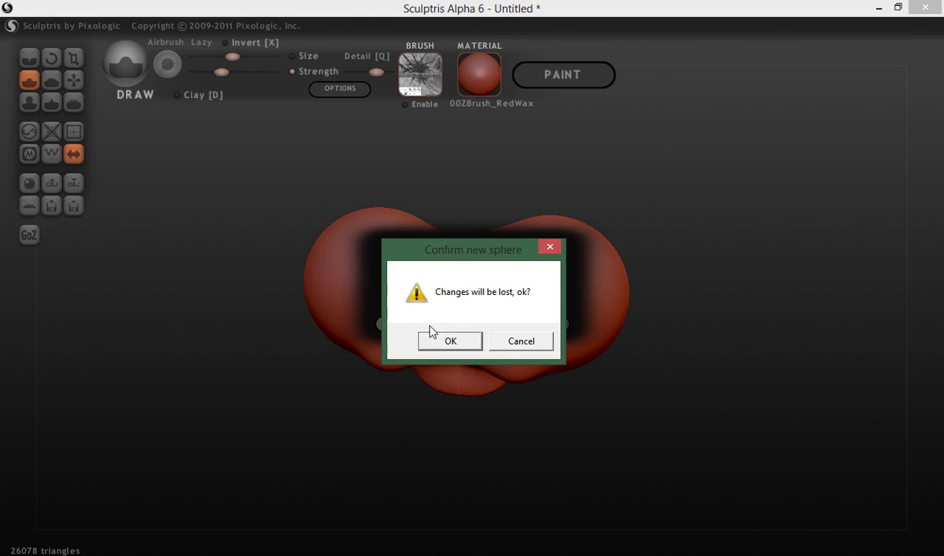
left_click(454, 345)
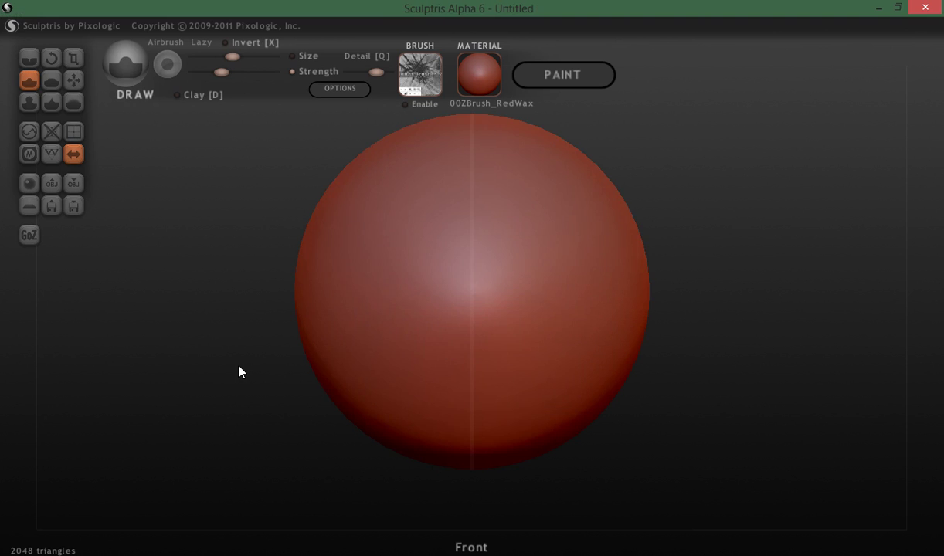
scroll(239, 372, "down", 3)
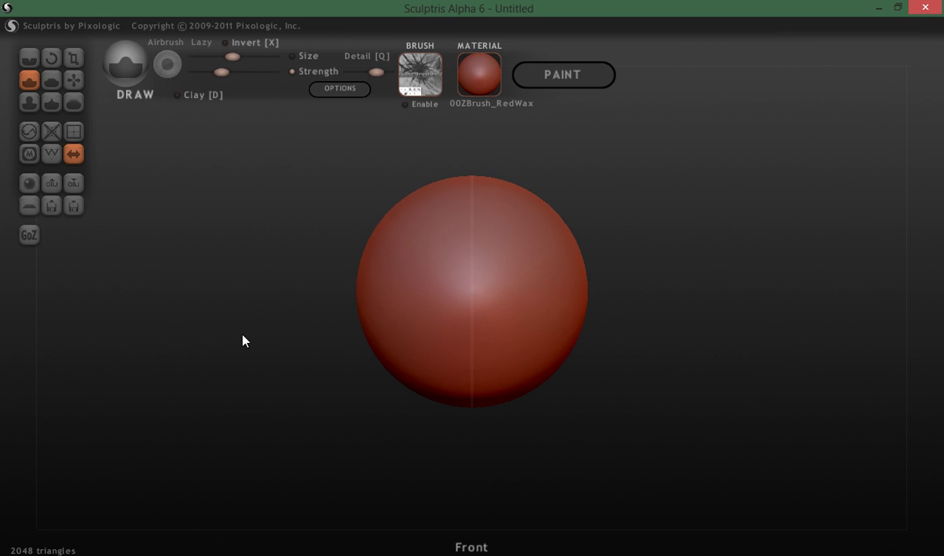
scroll(242, 338, "down", 2)
scroll(238, 332, "up", 1)
scroll(238, 334, "down", 1)
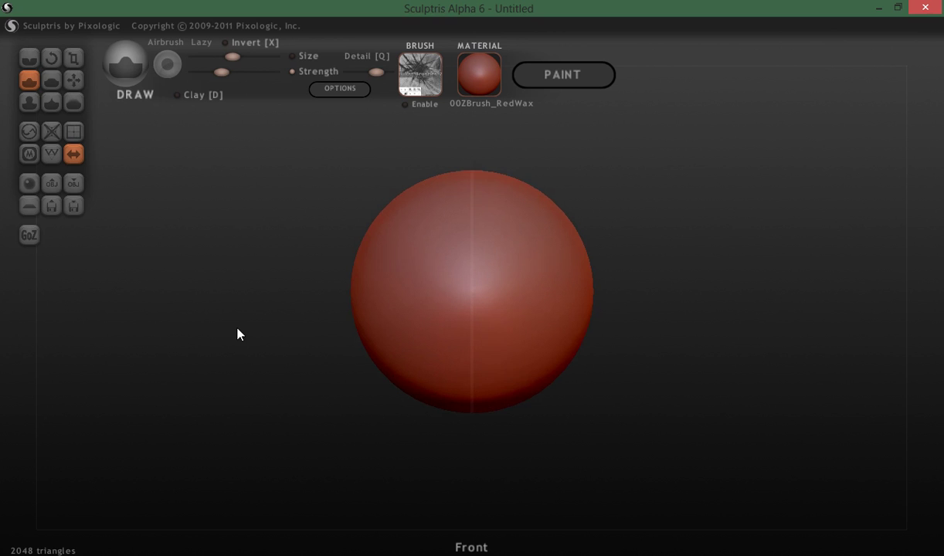
scroll(238, 334, "up", 2)
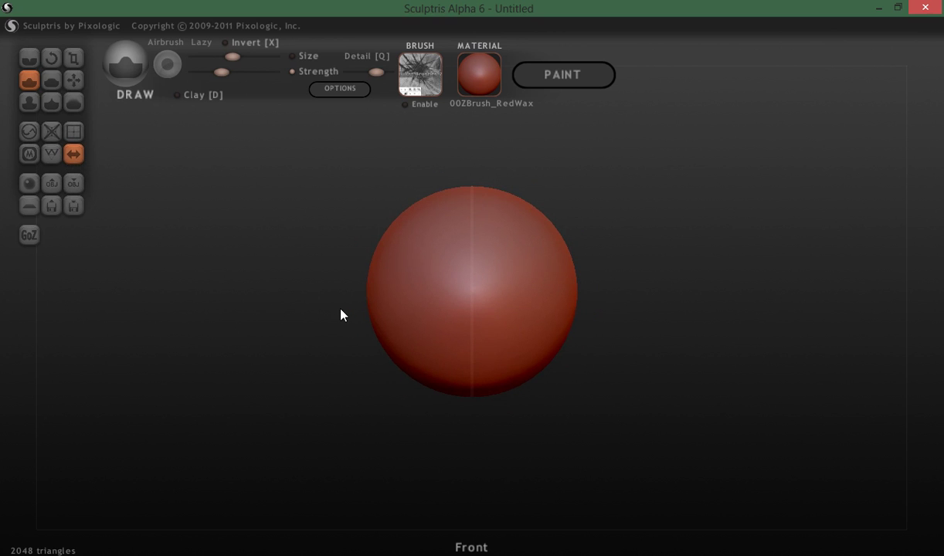
Flatten the sphere's front with an enlarged, airbrushed Flatten brush.
key("f")
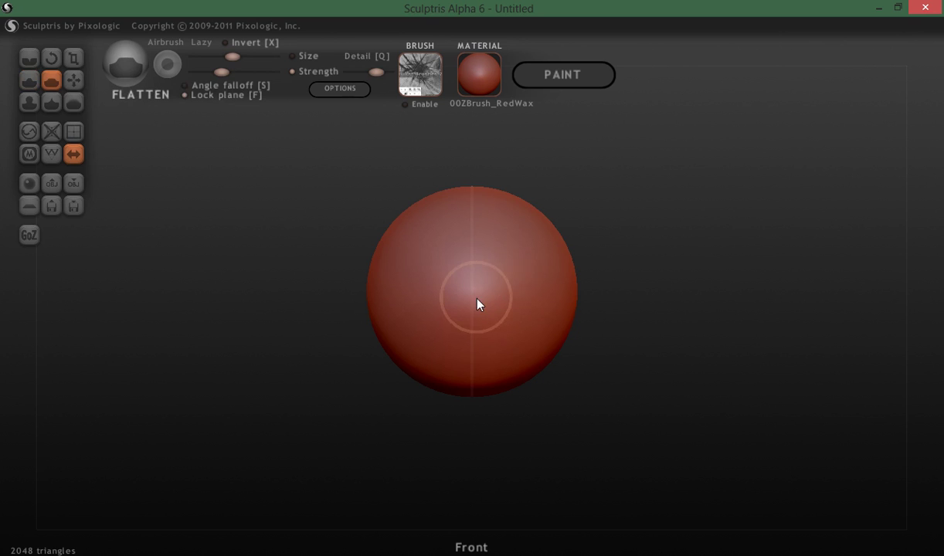
key("space")
mouse_move(477, 257)
left_mouse_down()
mouse_move(476, 219)
mouse_move(474, 290)
left_mouse_up()
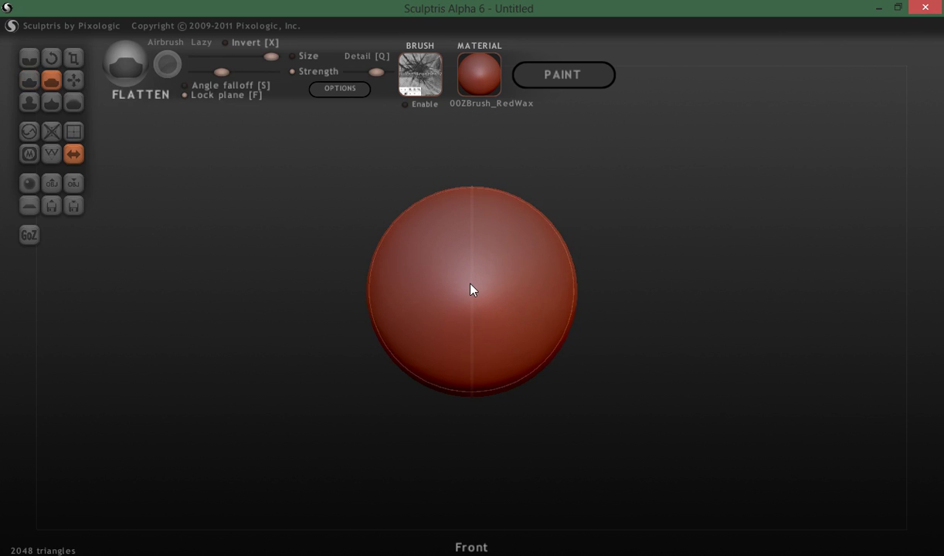
key("a")
left_click(473, 290)
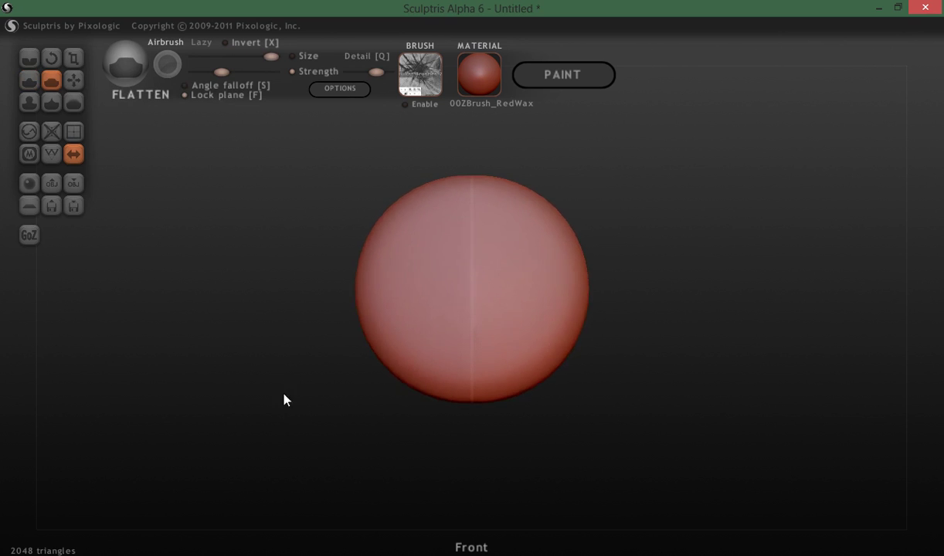
Orbit to view the flattened cup from below, then toggle Symmetry off.
left_click_drag(284, 400, 282, 280)
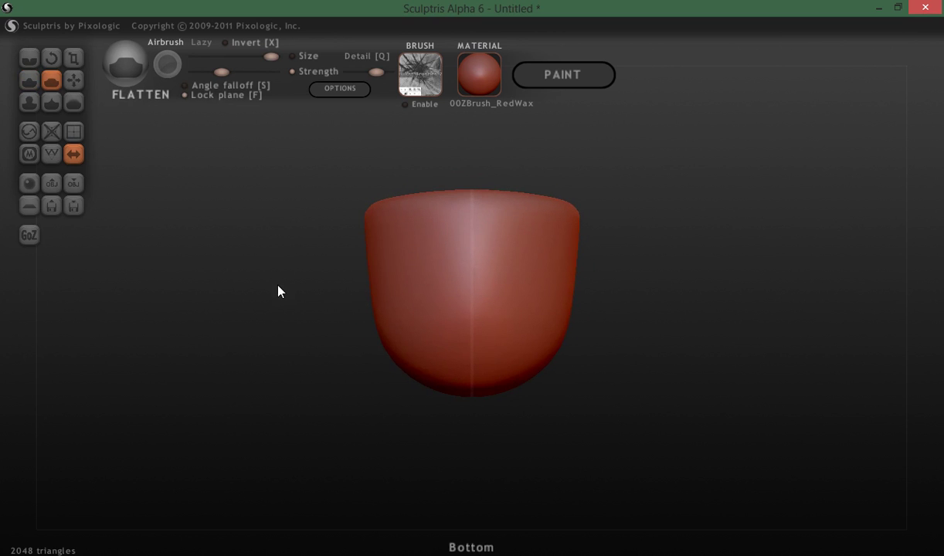
mouse_move(279, 292)
left_mouse_down()
mouse_move(270, 357)
mouse_move(279, 333)
left_mouse_up()
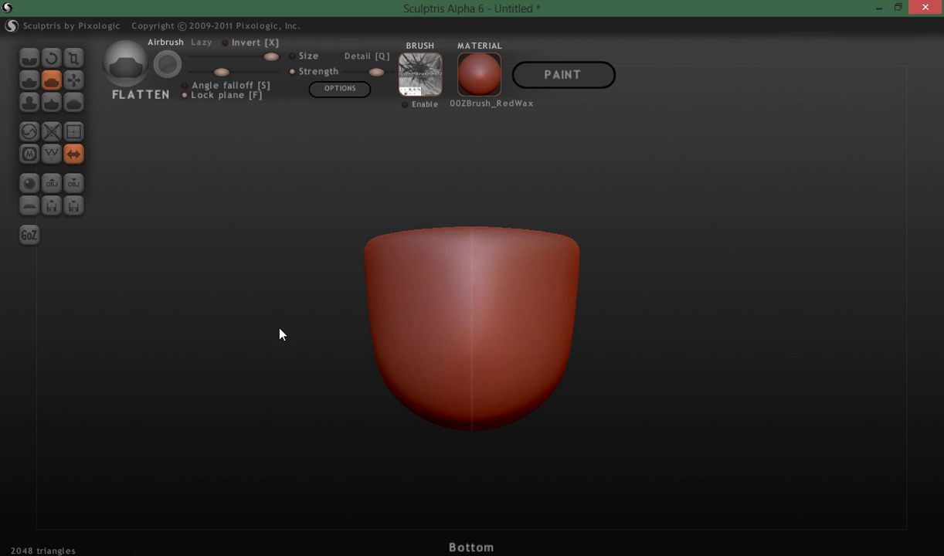
left_click(74, 155)
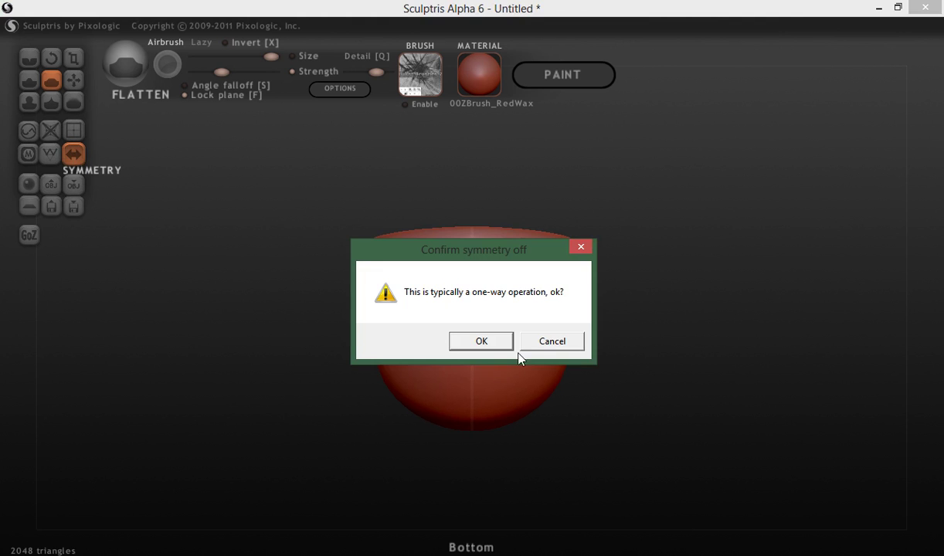
Confirm symmetry off and add a second sphere object on top of the flattened one.
left_click(480, 342)
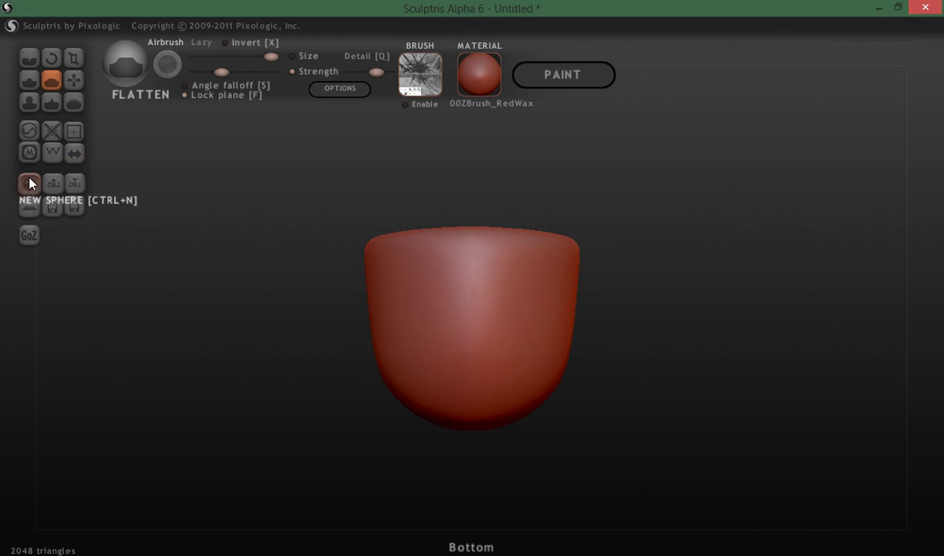
left_click(29, 183)
left_click(471, 324)
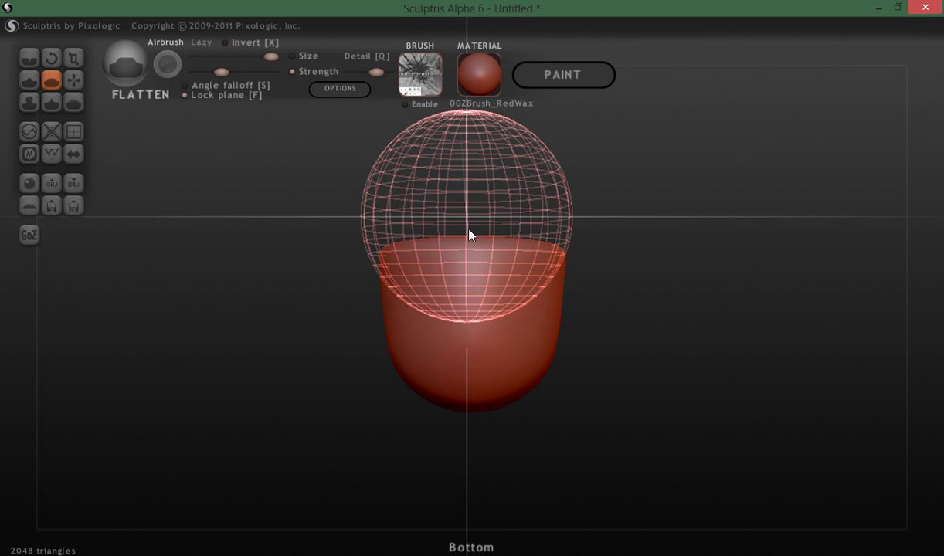
left_click(475, 219)
mouse_move(243, 365)
left_mouse_down()
mouse_move(202, 360)
mouse_move(397, 350)
mouse_move(426, 396)
mouse_move(336, 417)
mouse_move(276, 414)
mouse_move(257, 343)
mouse_move(261, 323)
mouse_move(289, 396)
mouse_move(200, 381)
mouse_move(327, 421)
mouse_move(293, 432)
mouse_move(282, 425)
mouse_move(403, 363)
mouse_move(280, 397)
mouse_move(304, 449)
mouse_move(262, 456)
left_mouse_up()
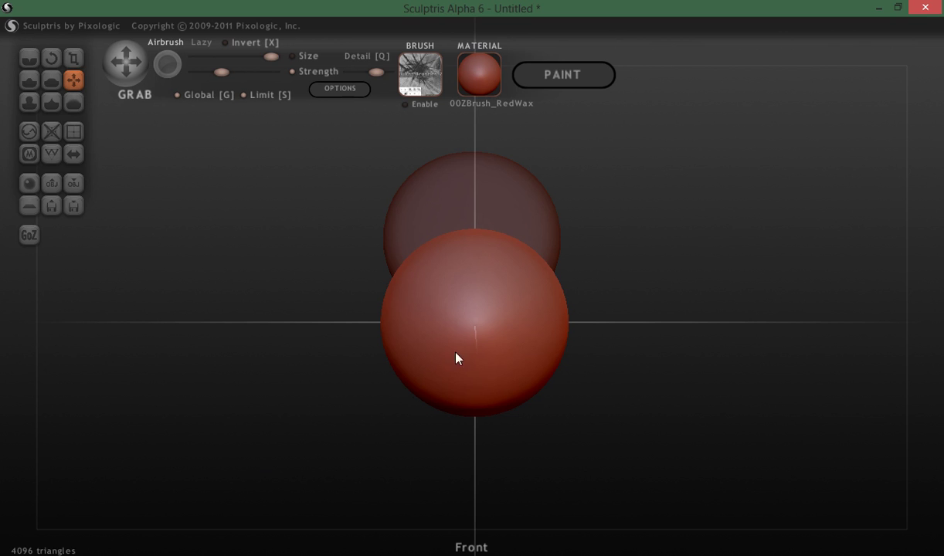
Pan and orbit to a straight-on Bottom view showing the stacked spheres as one capsule.
right_click_drag(474, 352, 477, 255, "alt")
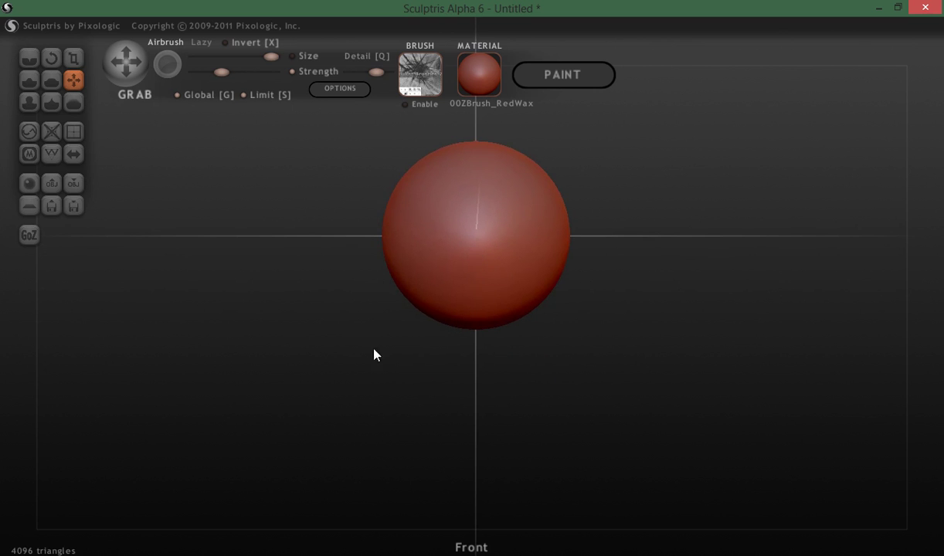
mouse_move(375, 354)
right_mouse_down()
mouse_move(280, 406)
mouse_move(272, 307)
mouse_move(260, 356)
mouse_move(269, 375)
mouse_move(290, 361)
mouse_move(268, 348)
mouse_move(287, 346)
mouse_move(255, 316)
right_mouse_up()
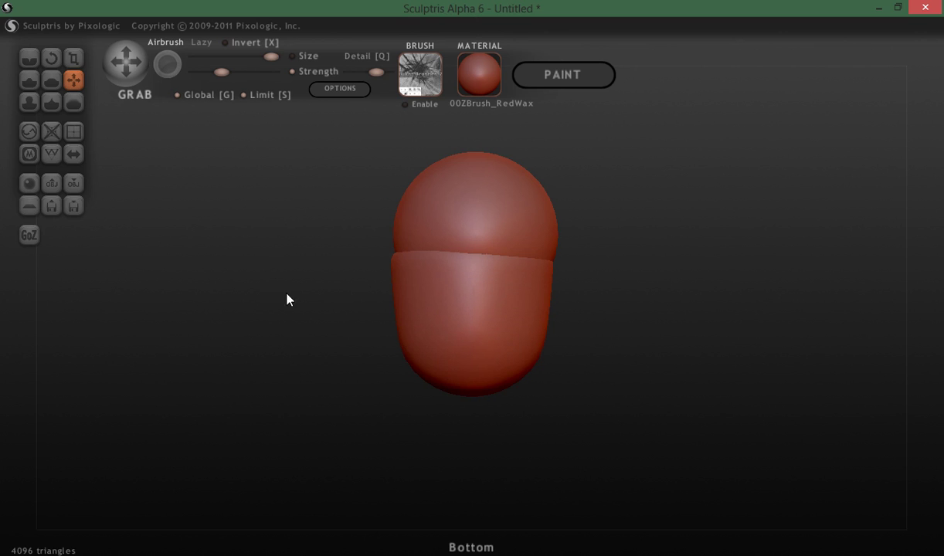
left_click_drag(286, 299, 259, 317, "shift")
left_click_drag(259, 301, 276, 313, "shift")
Turn Symmetry on and confirm, undo that attempt, then re-enable and confirm it.
left_click(75, 154)
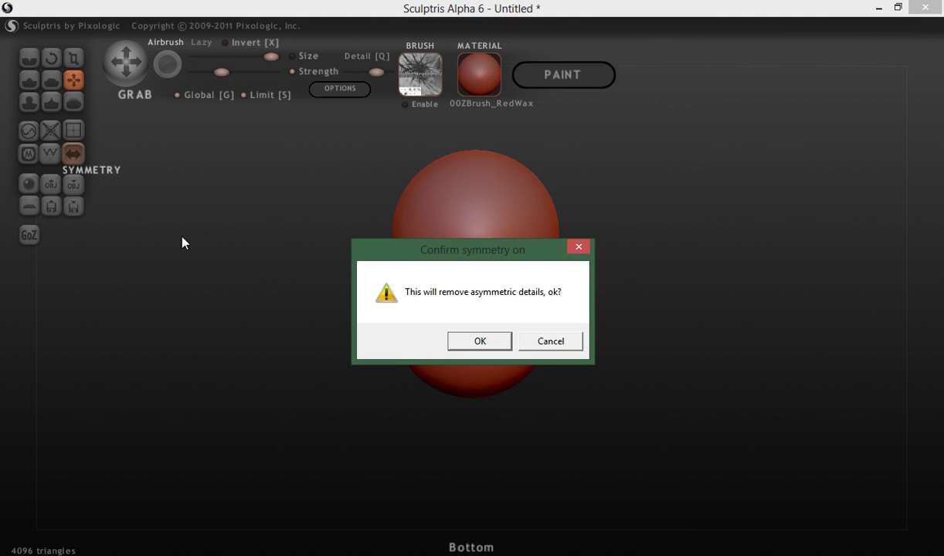
left_click(481, 343)
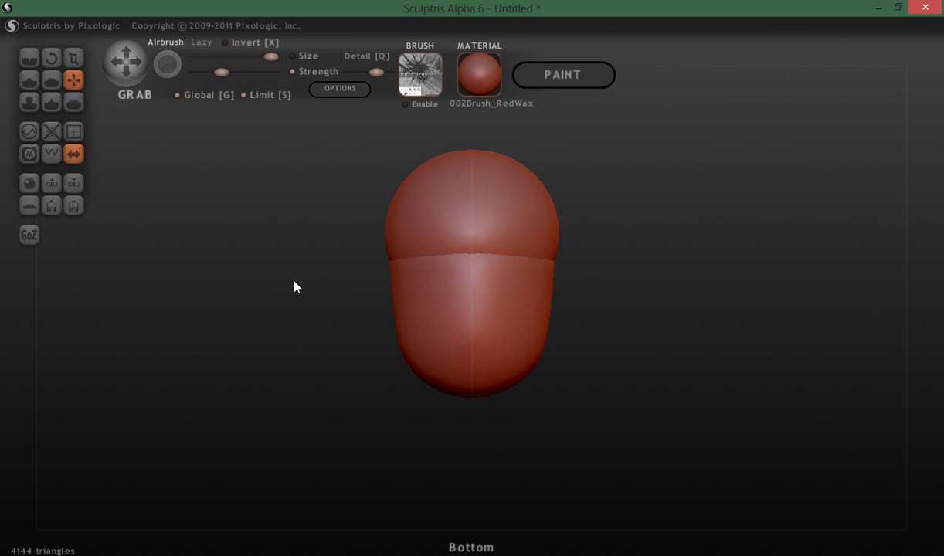
key("ctrl+z")
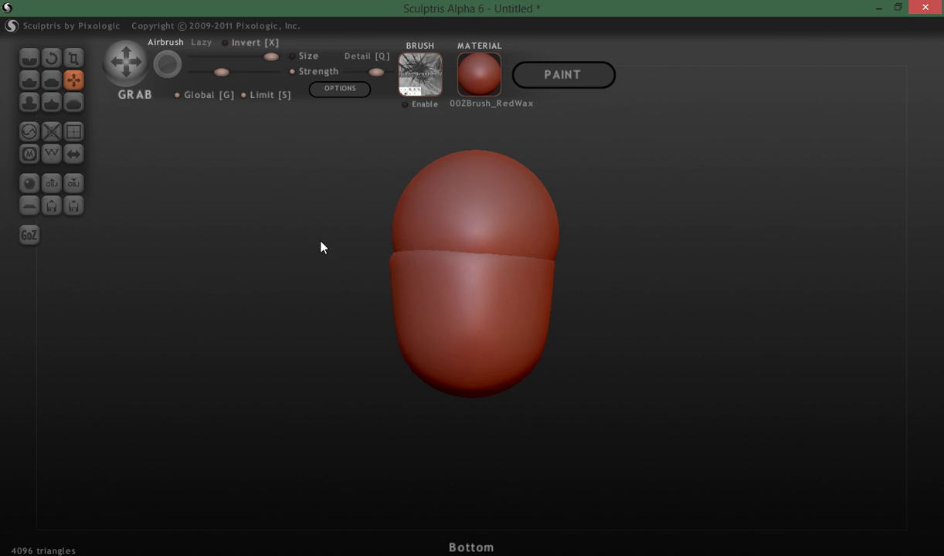
left_click(73, 155)
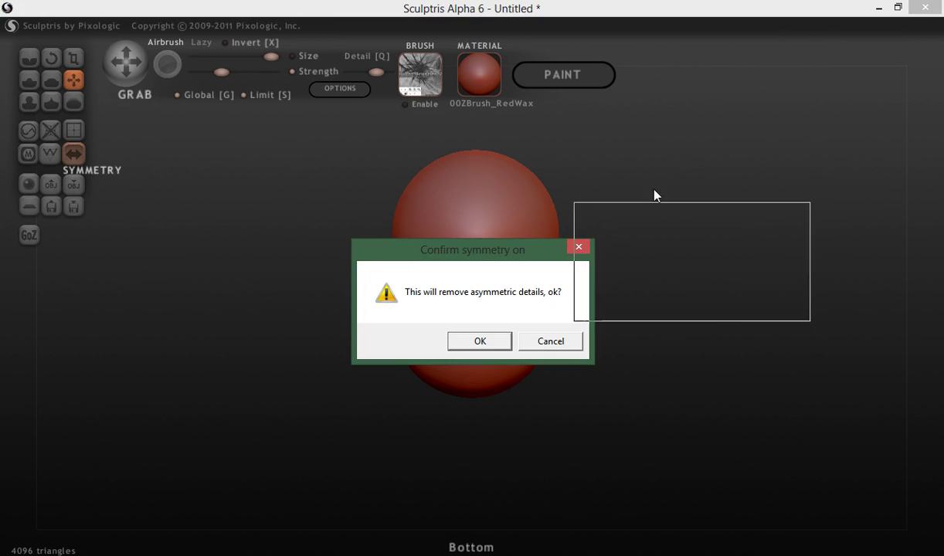
left_click_drag(401, 247, 672, 181)
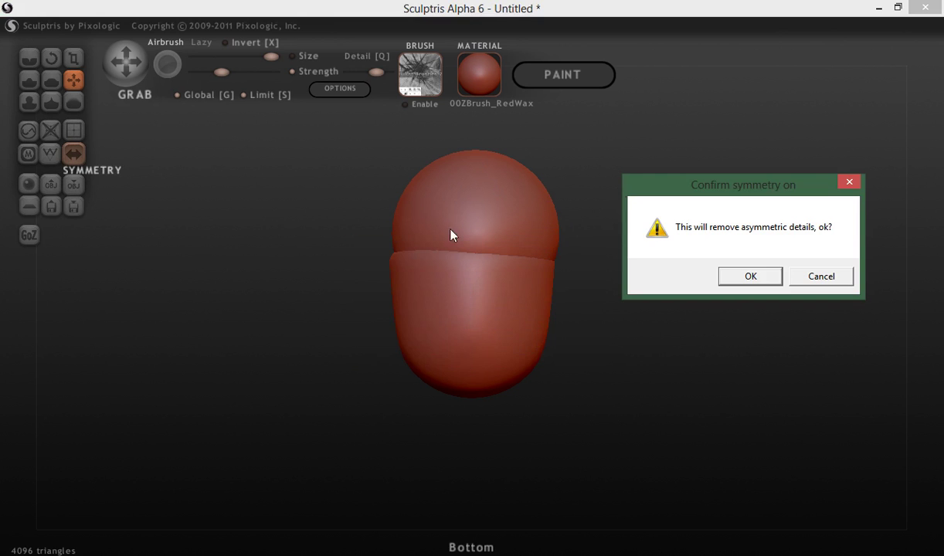
left_click(751, 278)
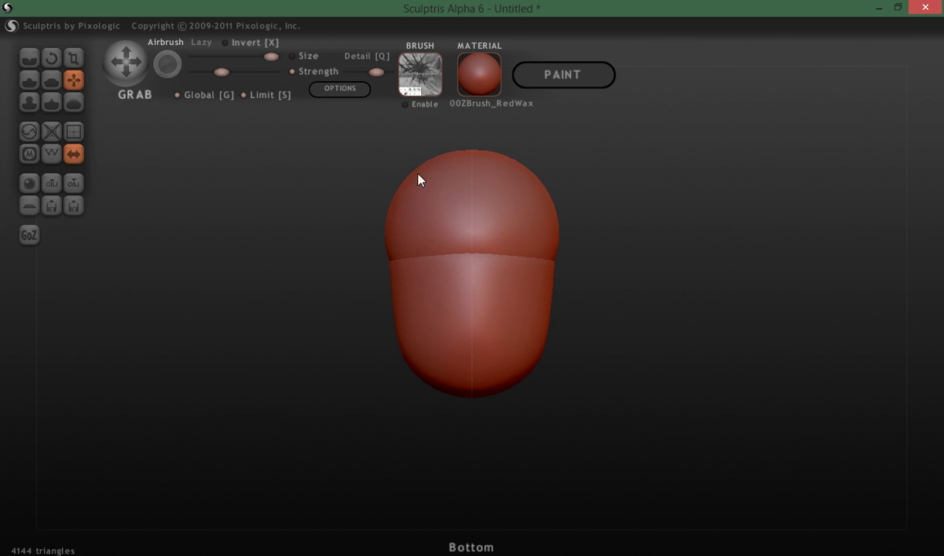
Shrink the brush size and switch to the Grab tool.
left_click_drag(246, 265, 255, 253)
key("d")
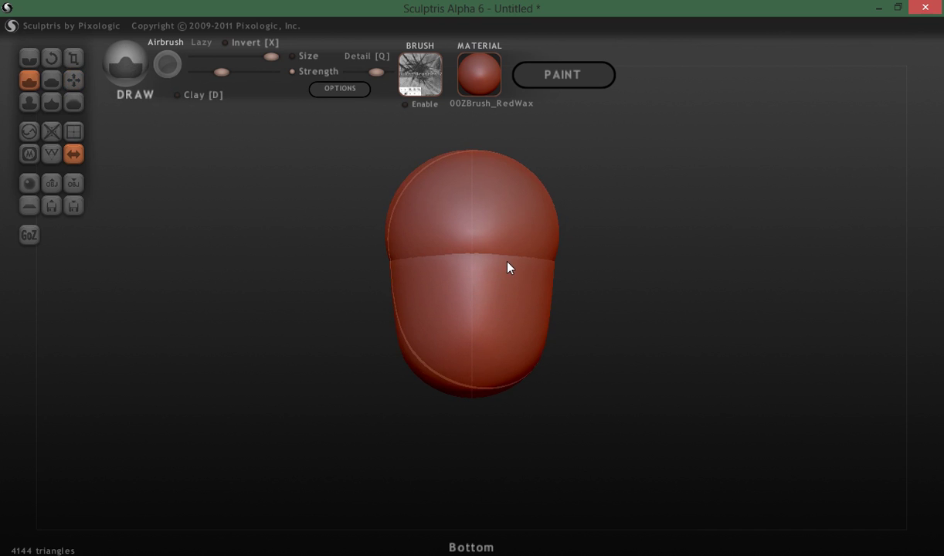
key("space")
left_click_drag(496, 295, 489, 316)
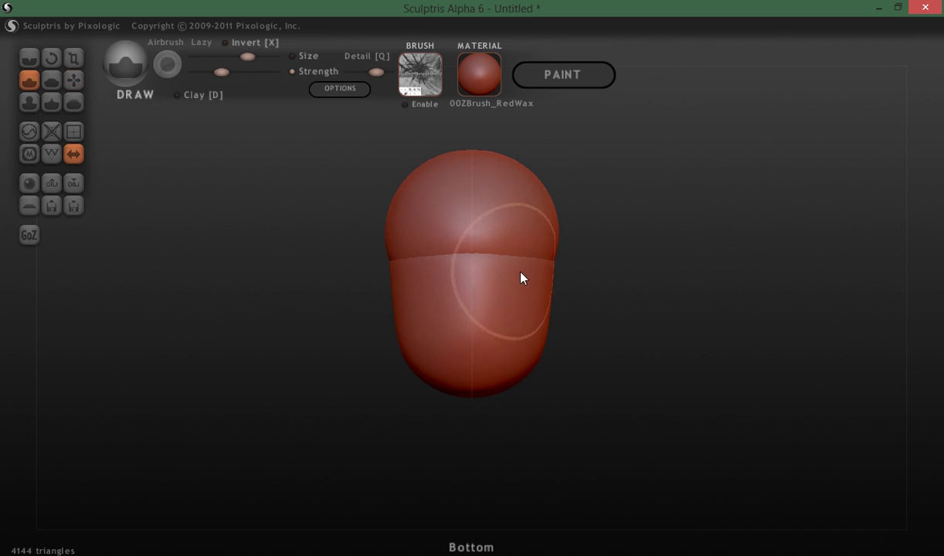
key("g")
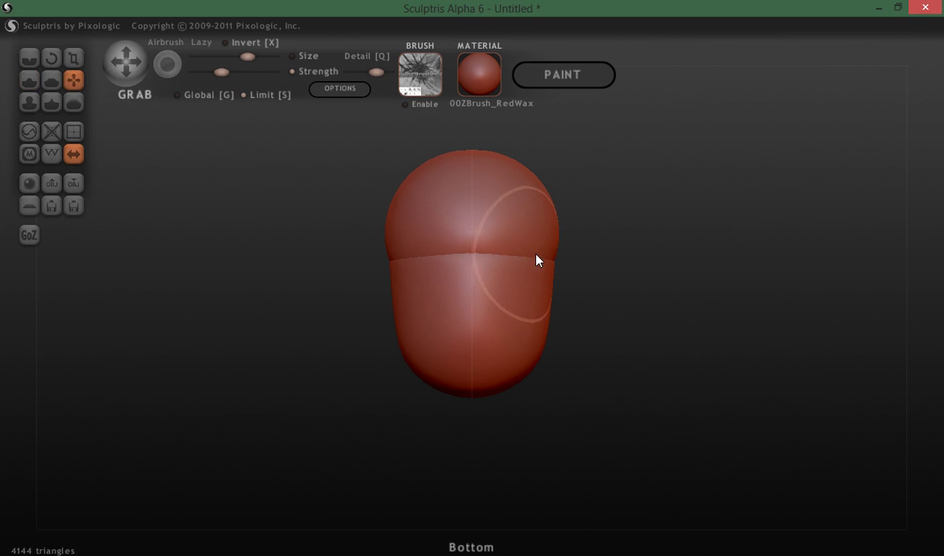
Grab-drag the spheres wider at the top and inward at the sides into a rounded head.
mouse_move(537, 261)
left_mouse_down()
mouse_move(577, 274)
mouse_move(562, 269)
mouse_move(535, 345)
mouse_move(550, 380)
mouse_move(569, 381)
mouse_move(558, 382)
mouse_move(550, 344)
left_mouse_up()
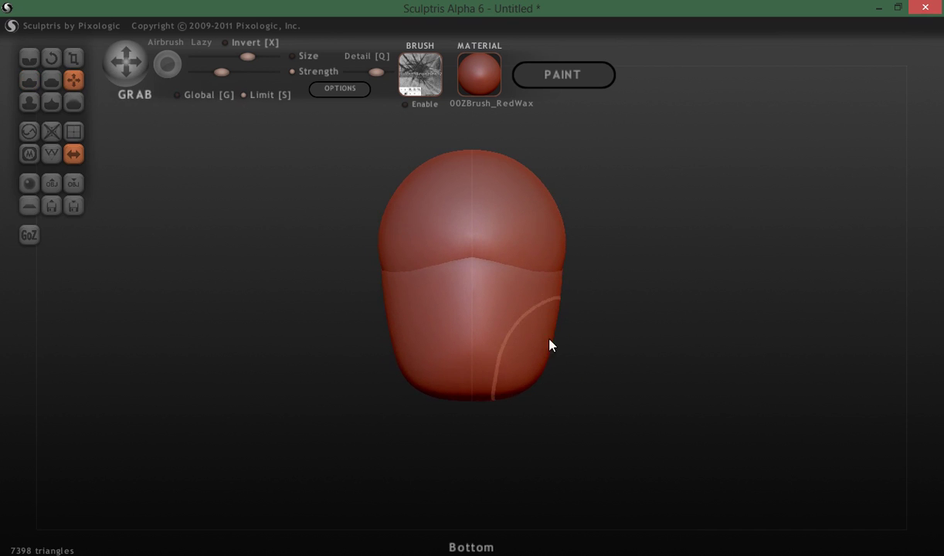
mouse_move(473, 168)
left_mouse_down()
mouse_move(470, 147)
mouse_move(521, 194)
mouse_move(578, 191)
mouse_move(565, 185)
left_mouse_up()
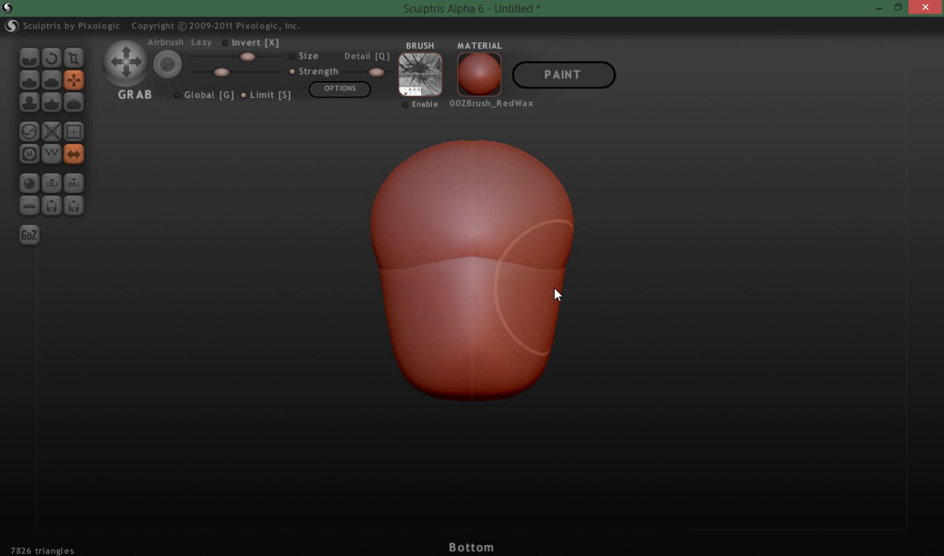
mouse_move(554, 295)
left_mouse_down()
mouse_move(541, 306)
mouse_move(548, 354)
mouse_move(525, 369)
left_mouse_up()
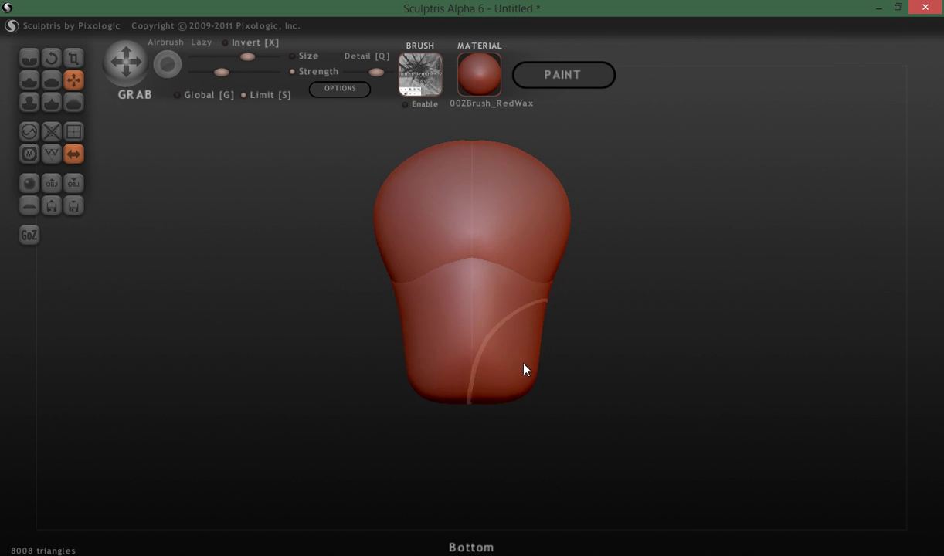
mouse_move(588, 339)
left_mouse_down()
mouse_move(496, 371)
mouse_move(436, 438)
left_mouse_up()
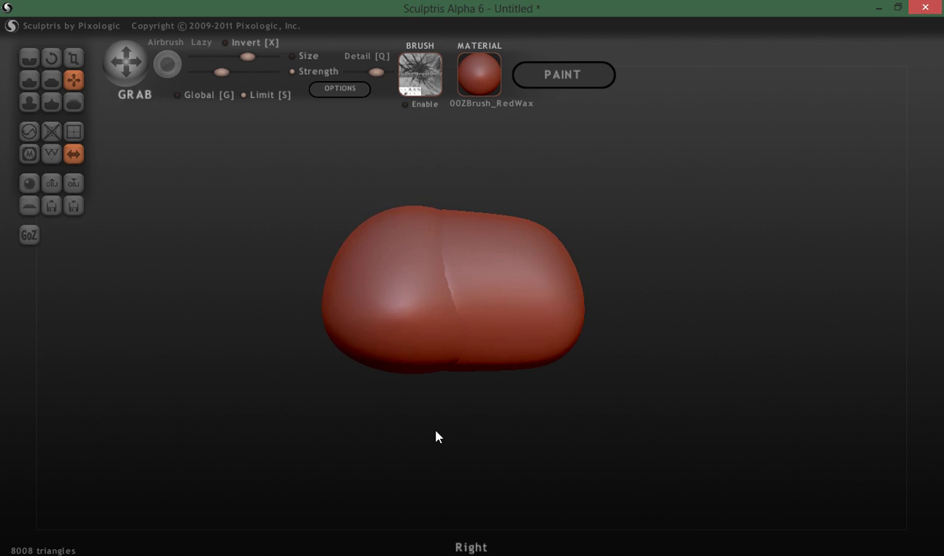
left_click_drag(317, 411, 286, 359)
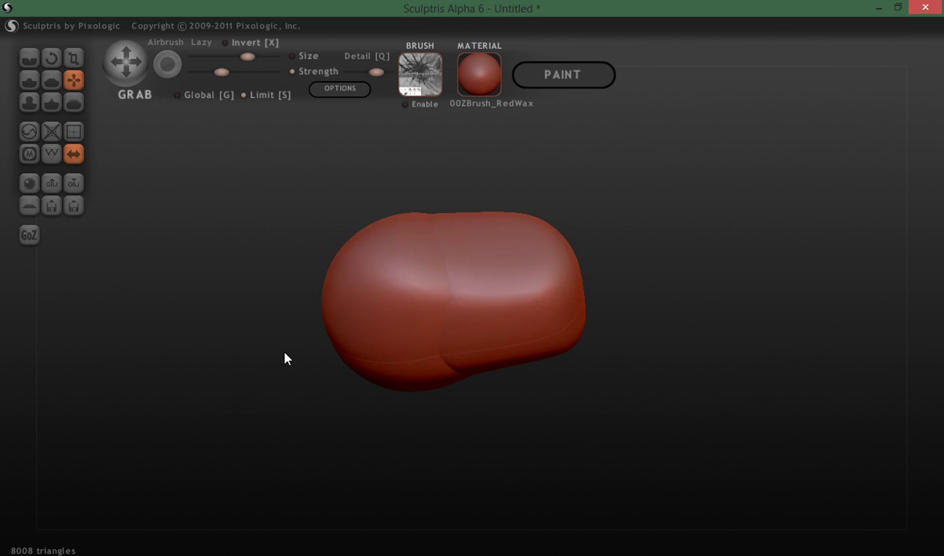